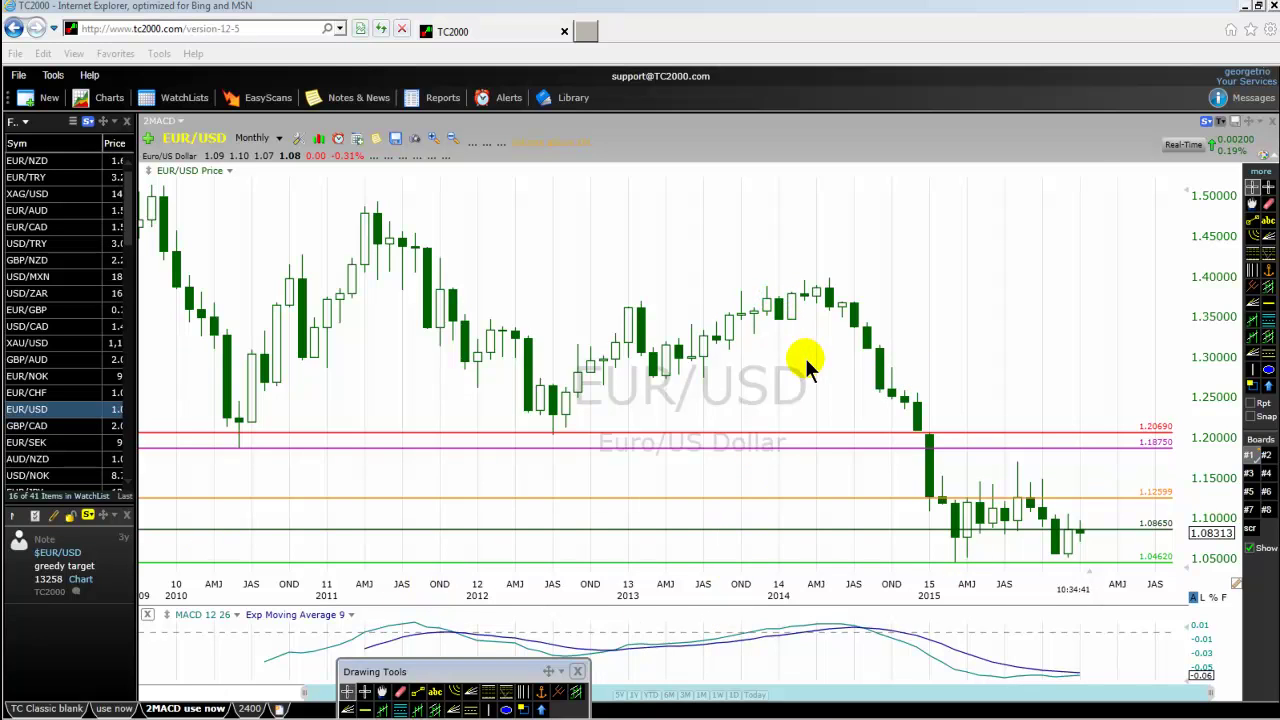
Switch the EUR/USD chart to the yearly time frame and inspect the December 2014 candle's prices.
left_click(281, 140)
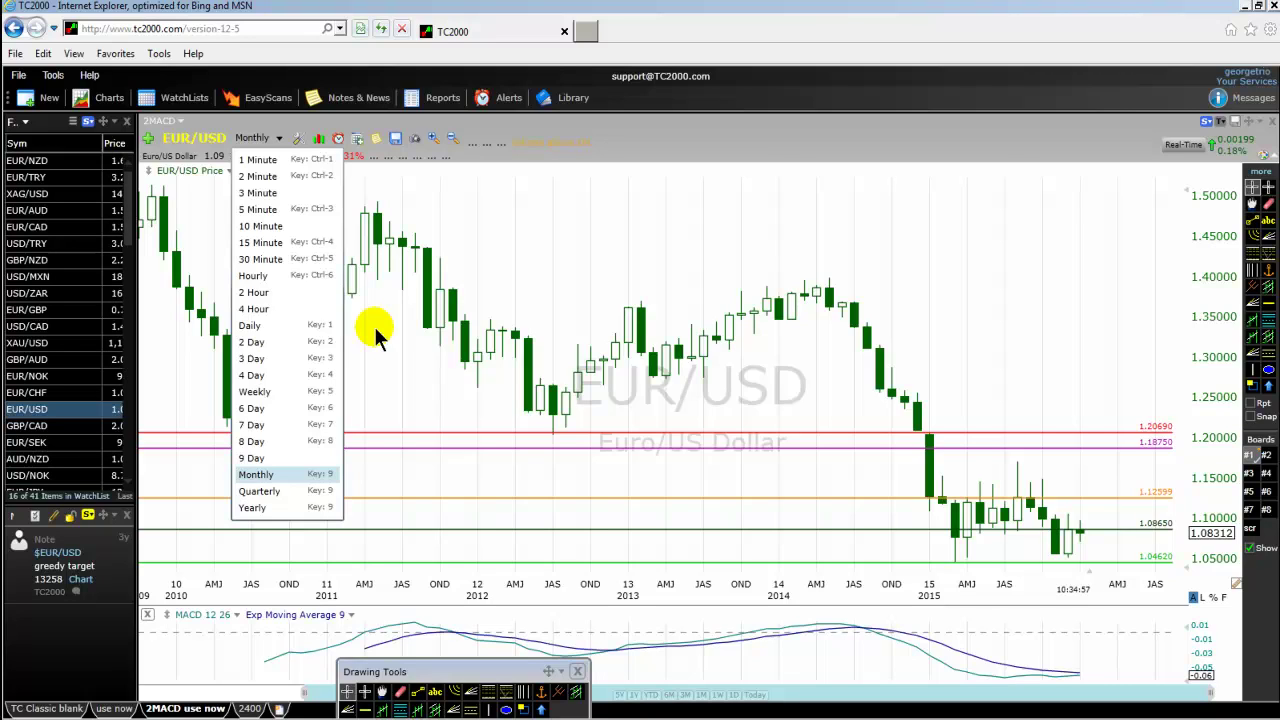
left_click(250, 508)
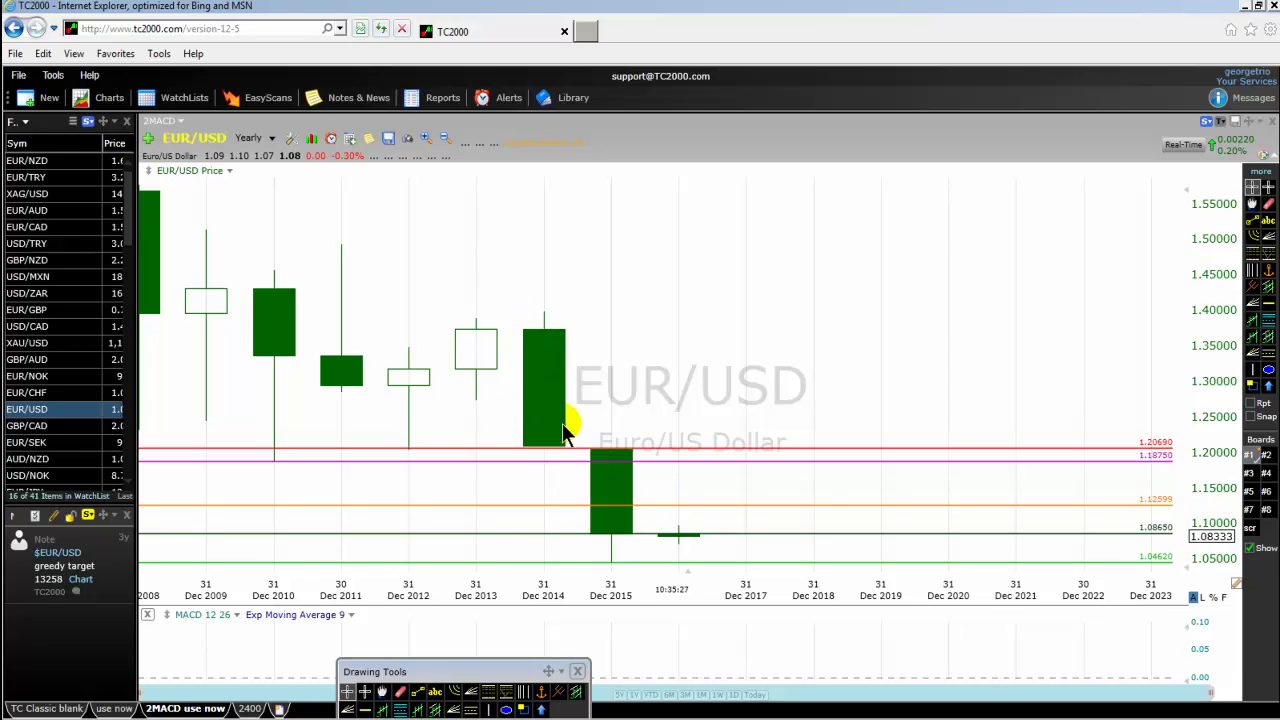
mouse_move(522, 458)
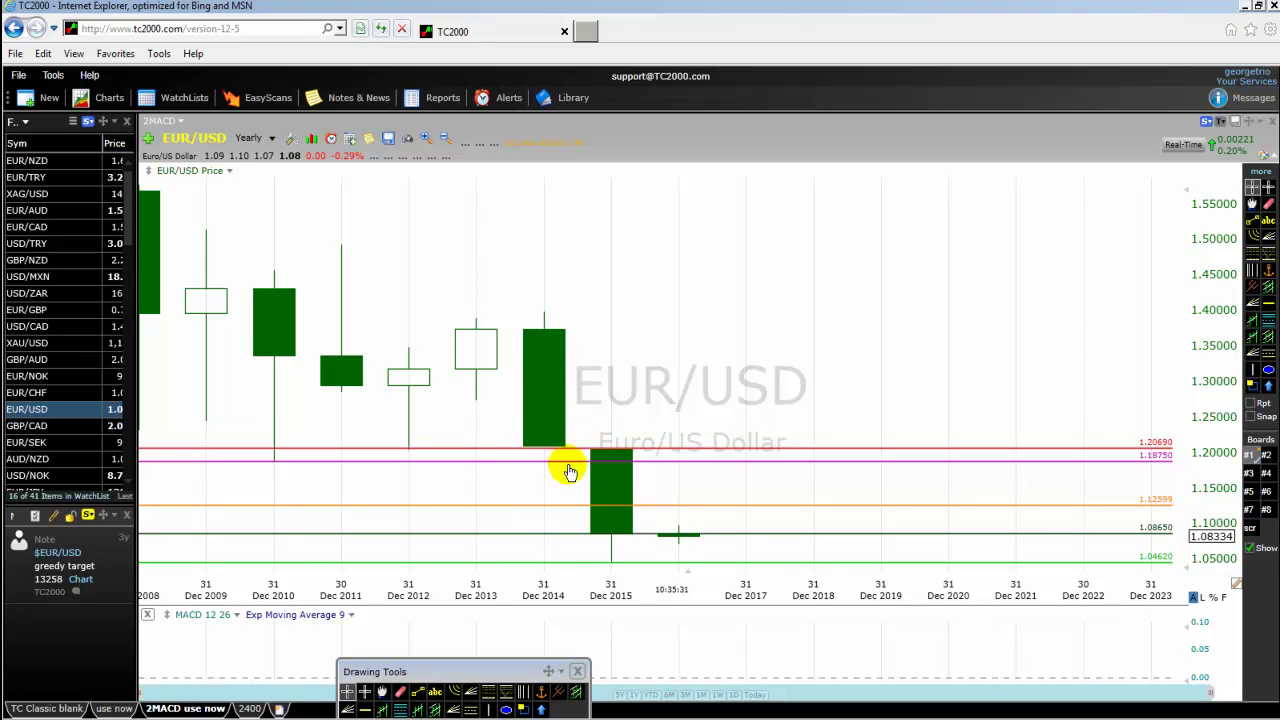
left_click(548, 396)
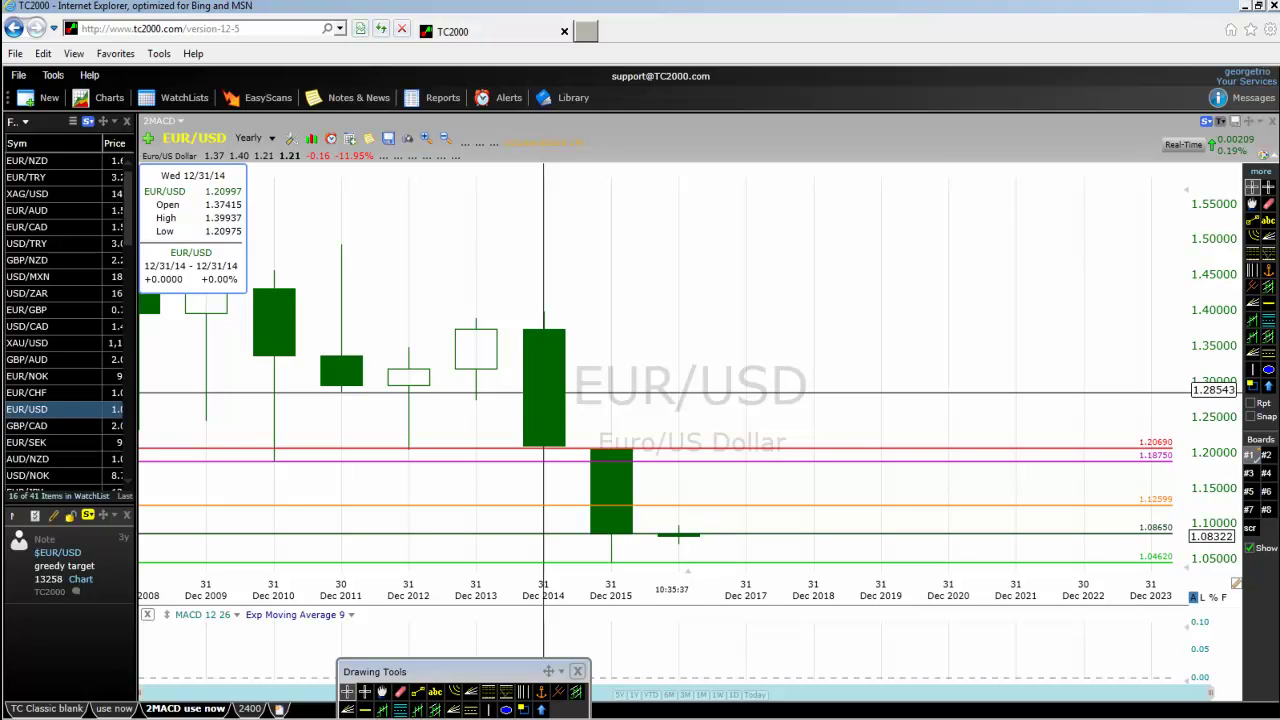
left_click(547, 420)
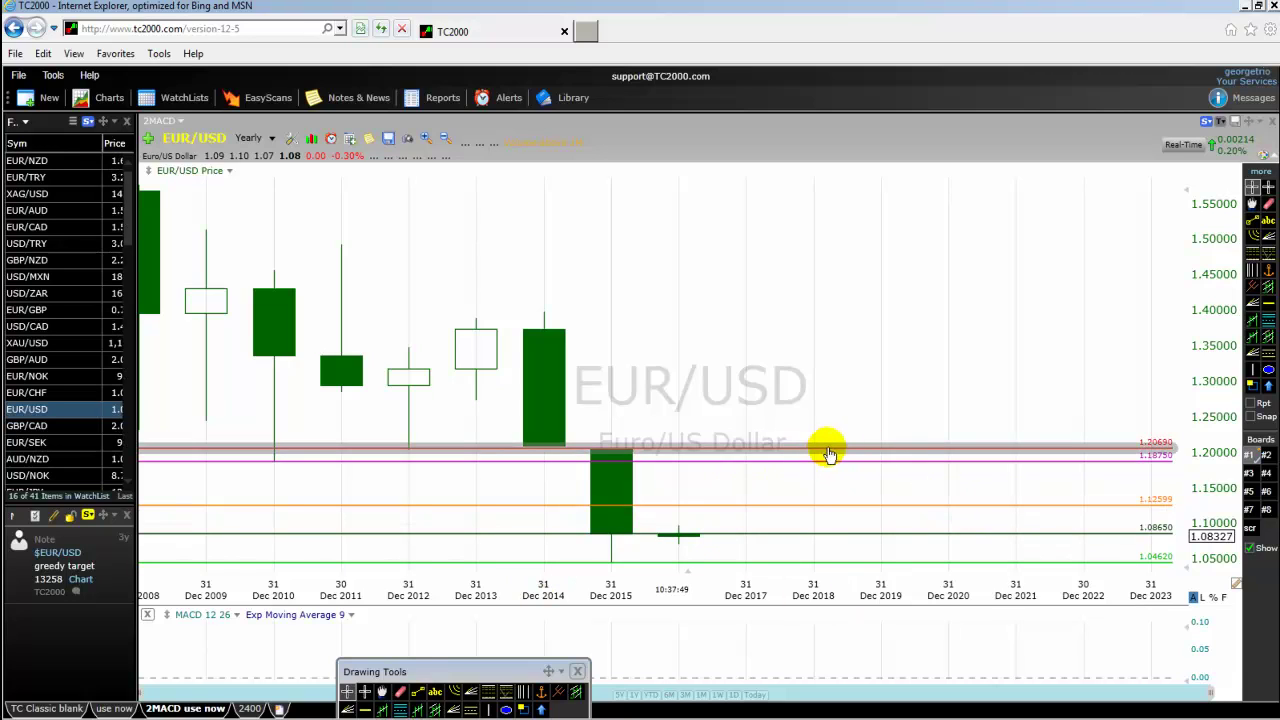
mouse_move(957, 456)
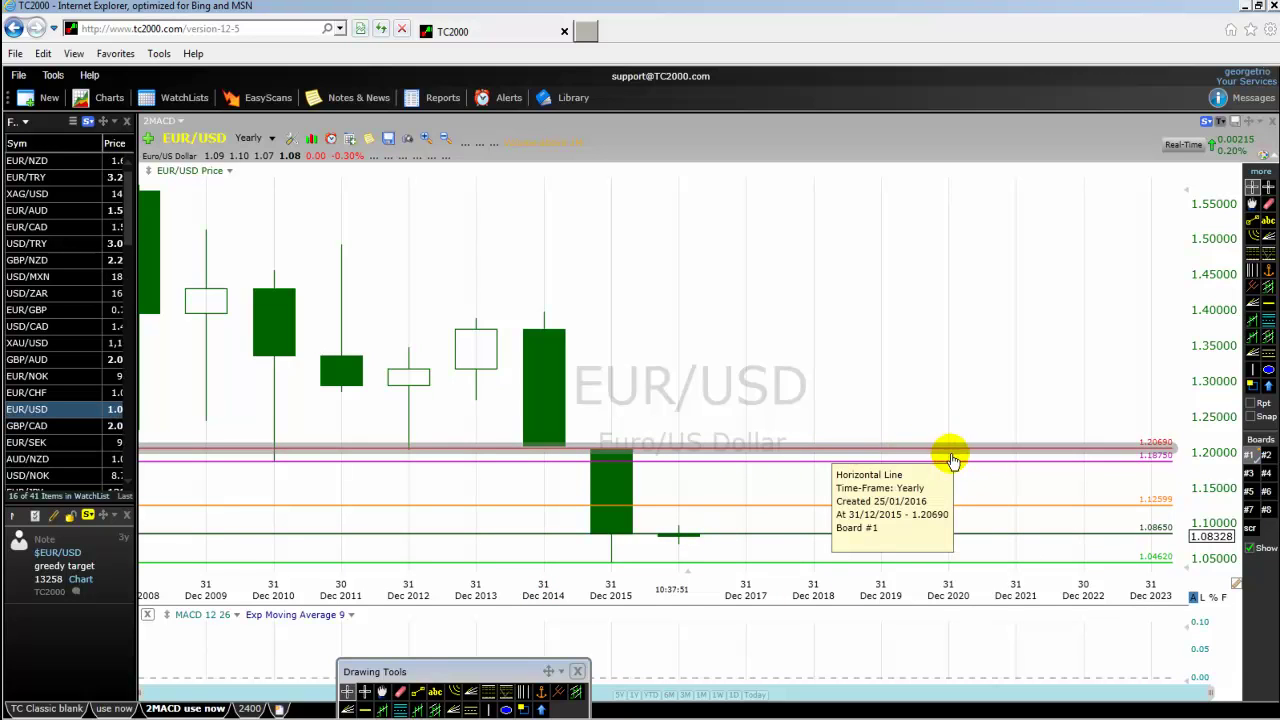
mouse_move(853, 511)
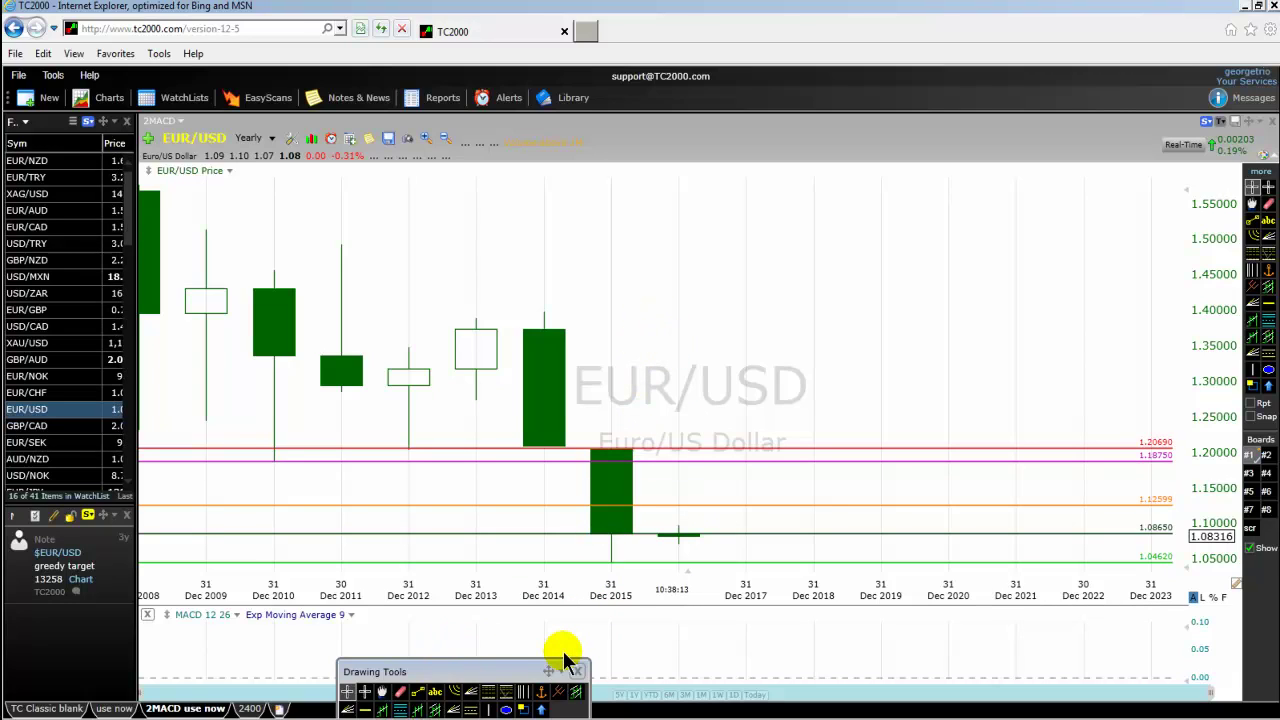
Check today's date in the system calendar and close it again.
left_click(1255, 2)
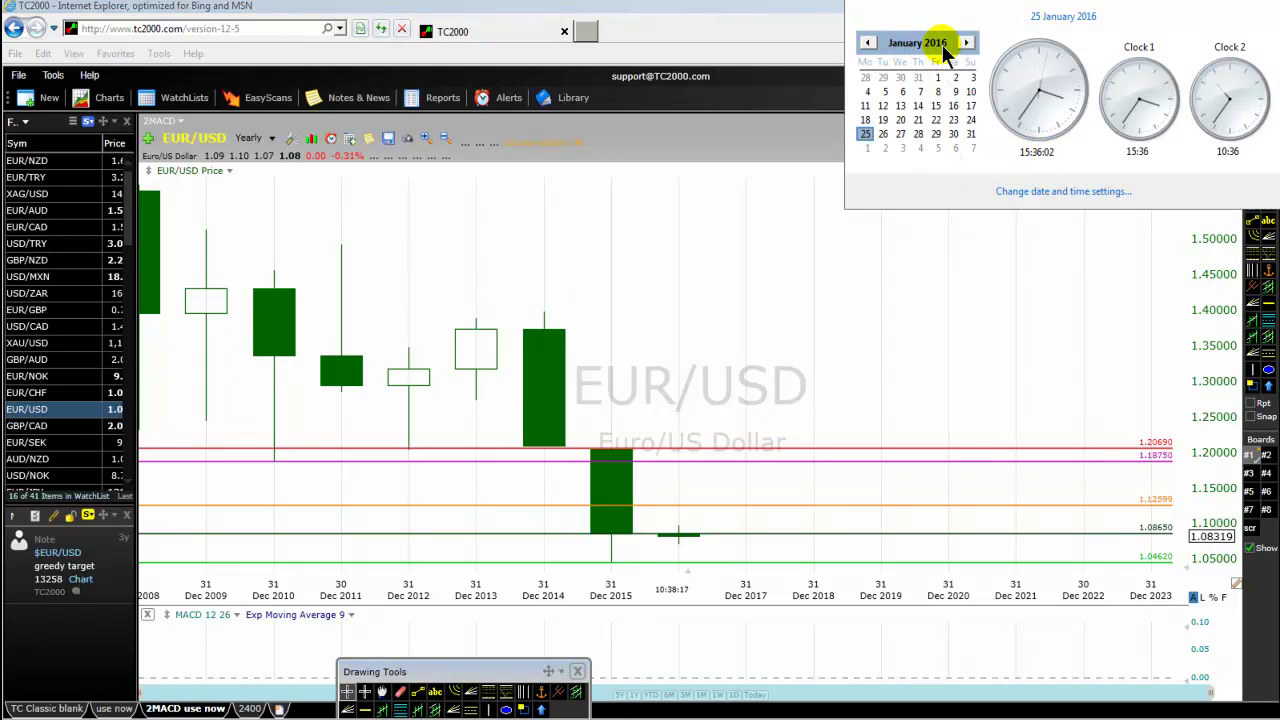
left_click(870, 330)
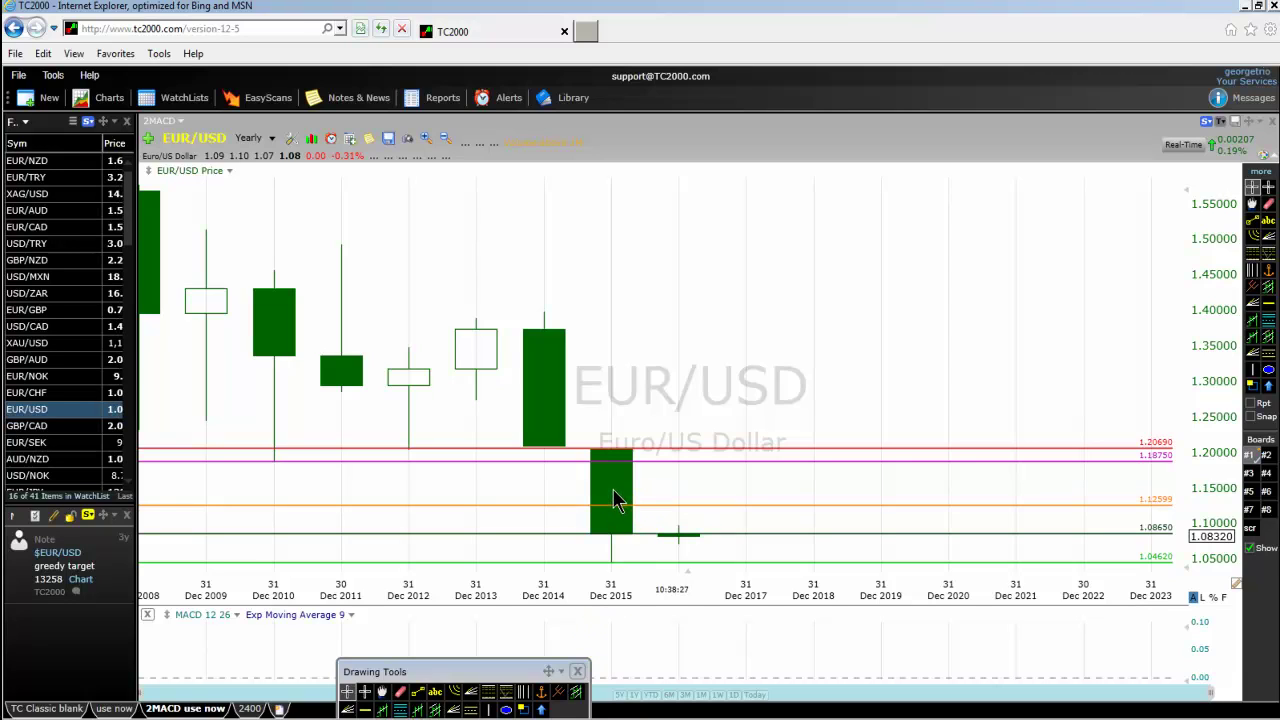
mouse_move(615, 541)
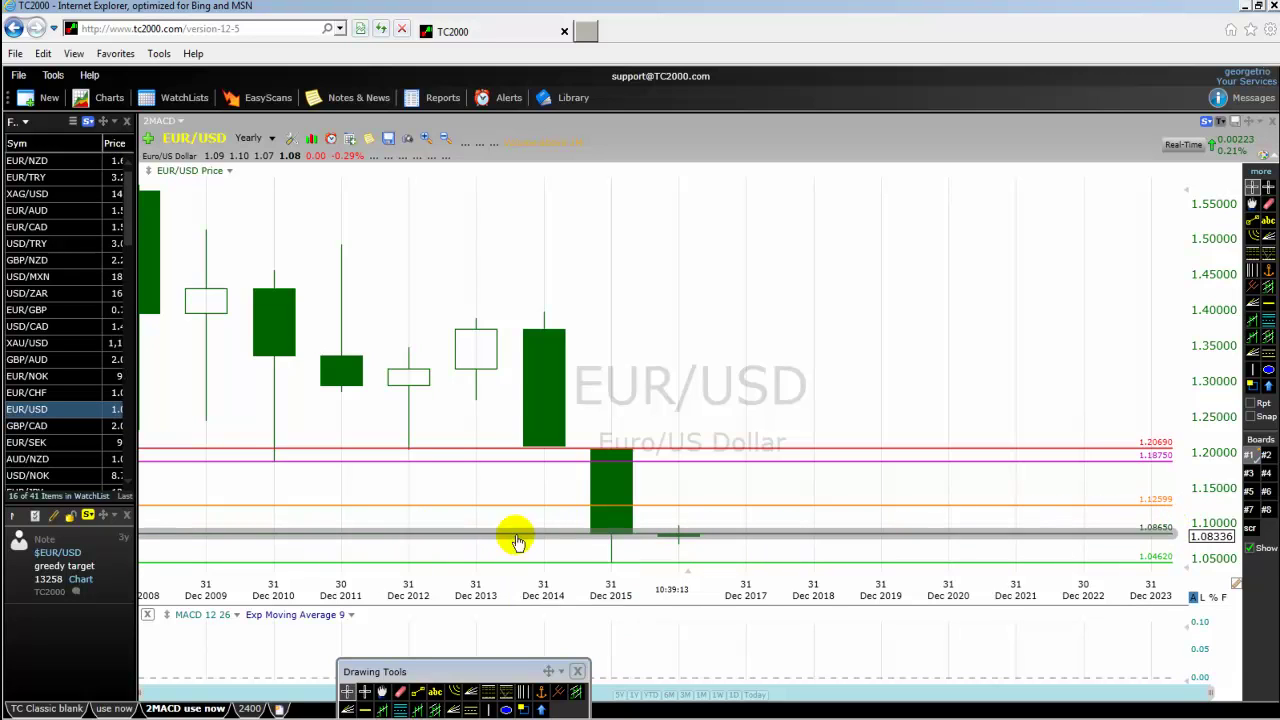
Switch the chart to the daily time frame and draw a vertical line at 4 January 2016.
left_click(271, 138)
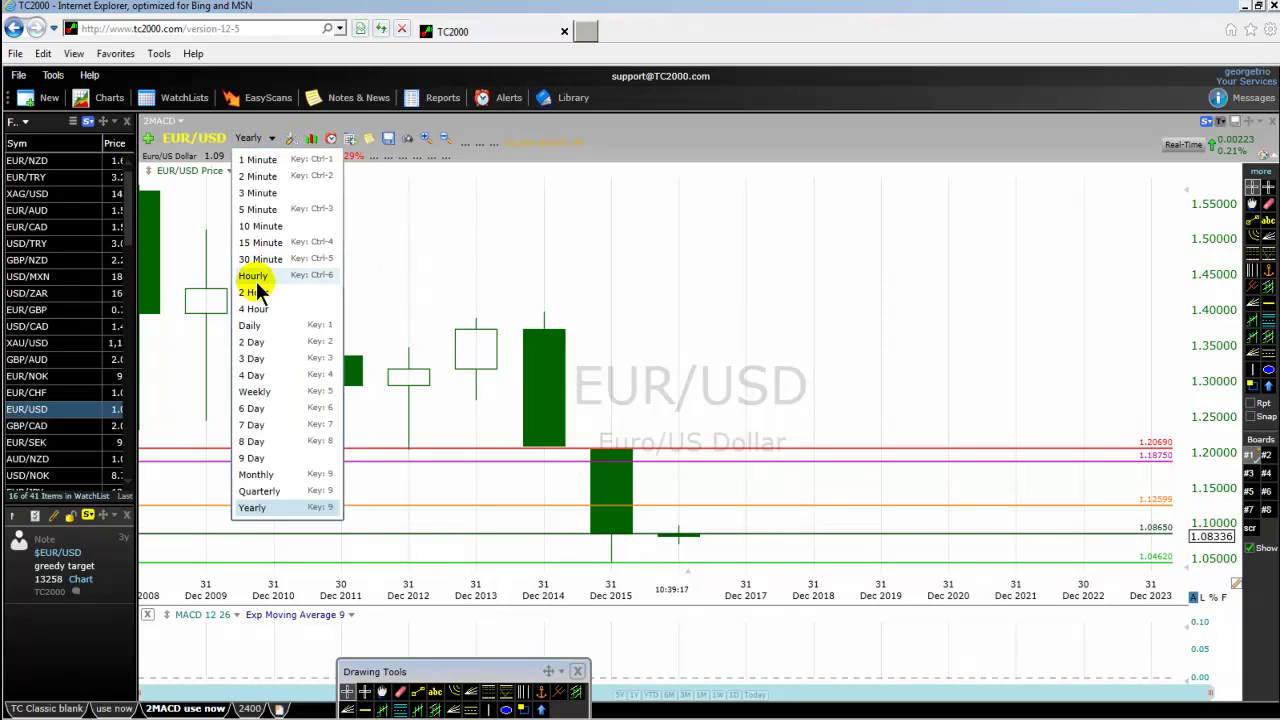
left_click(252, 327)
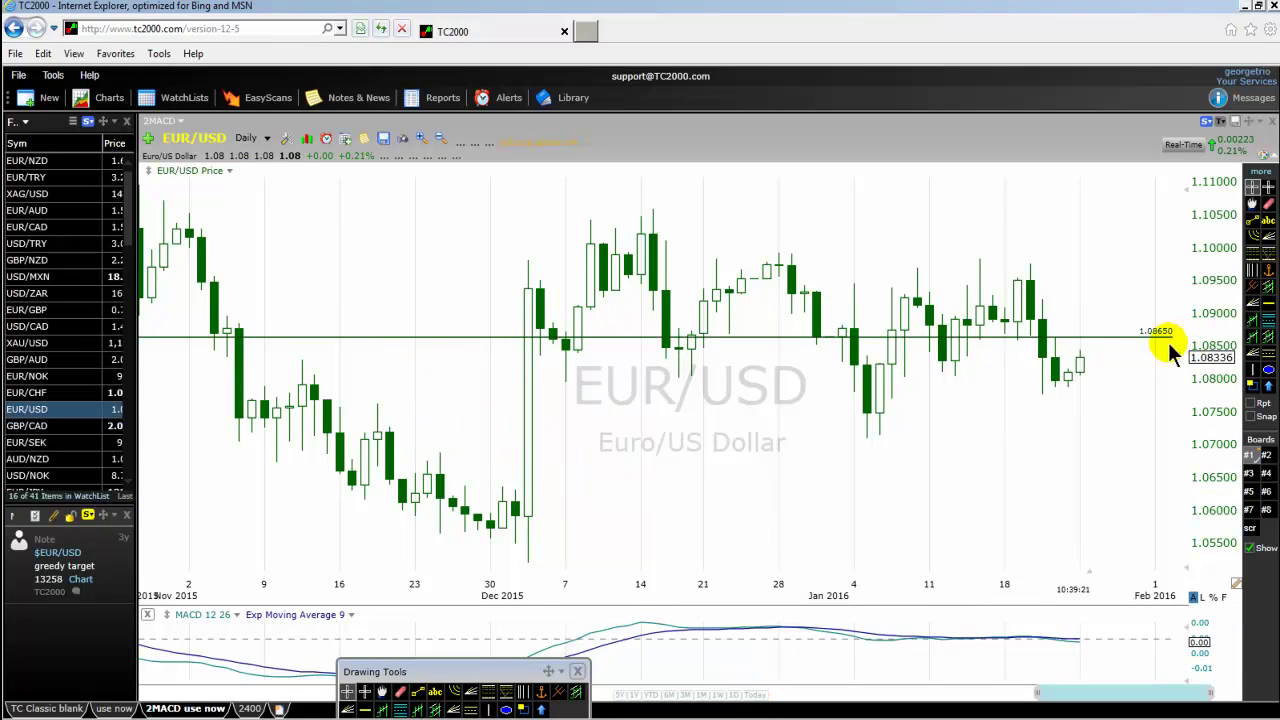
mouse_move(1157, 337)
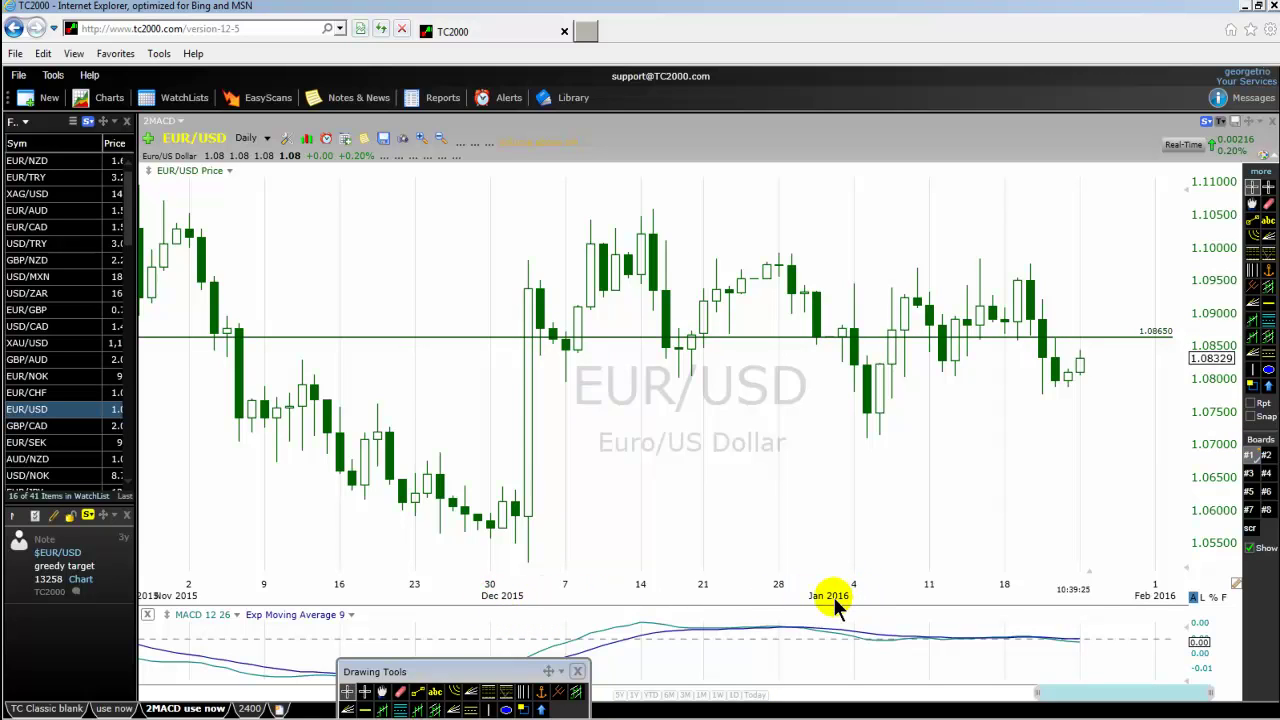
left_click(485, 710)
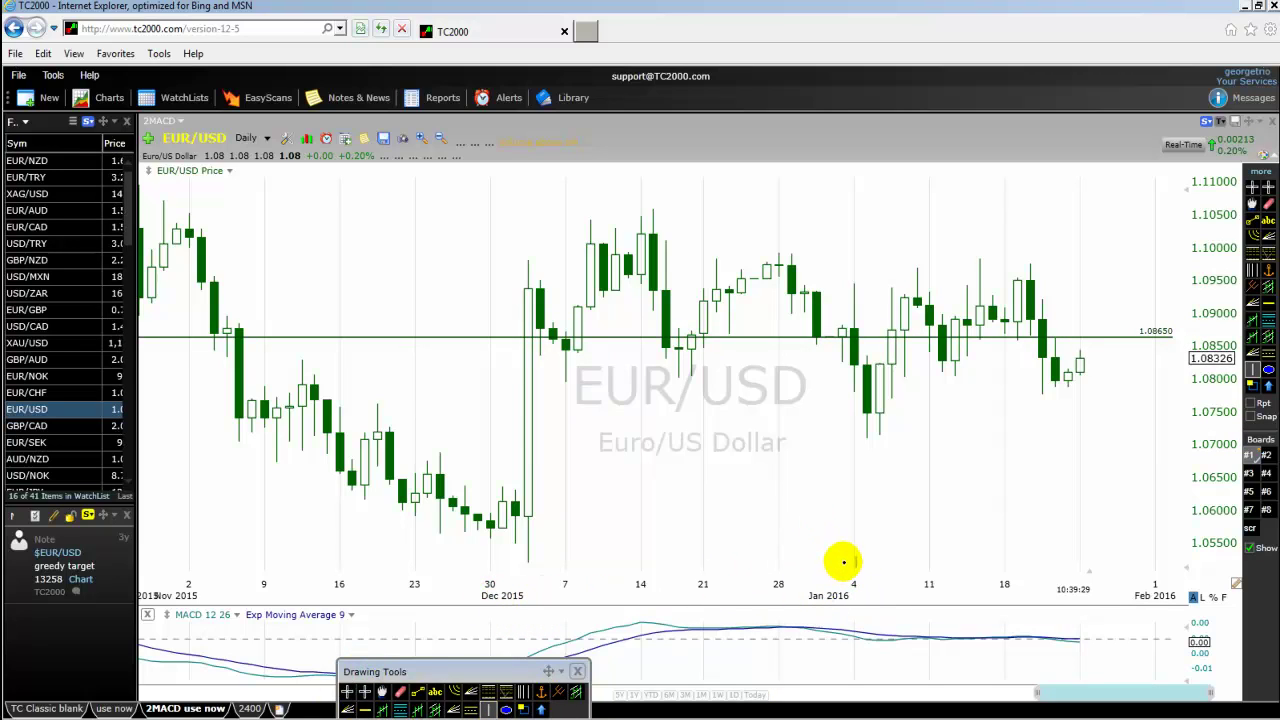
left_click_drag(843, 562, 853, 561)
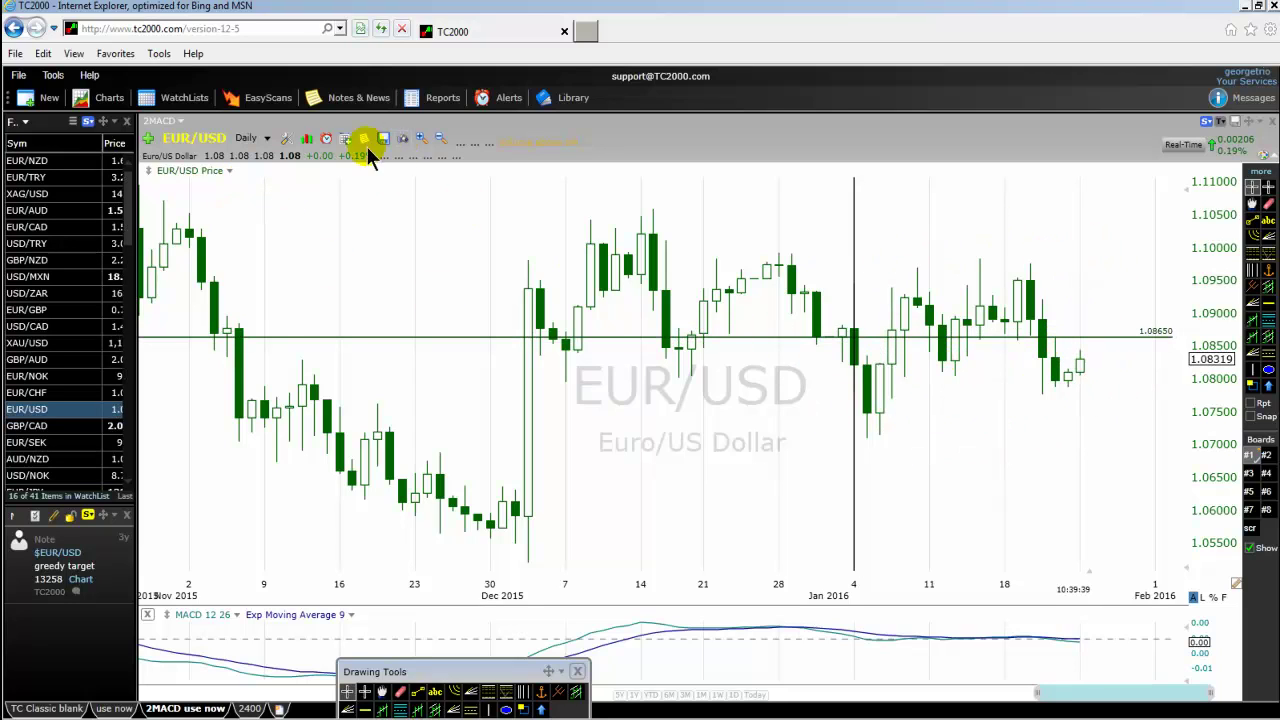
View the 1.08650 horizontal line on the monthly chart and return to the daily time frame.
left_click(268, 140)
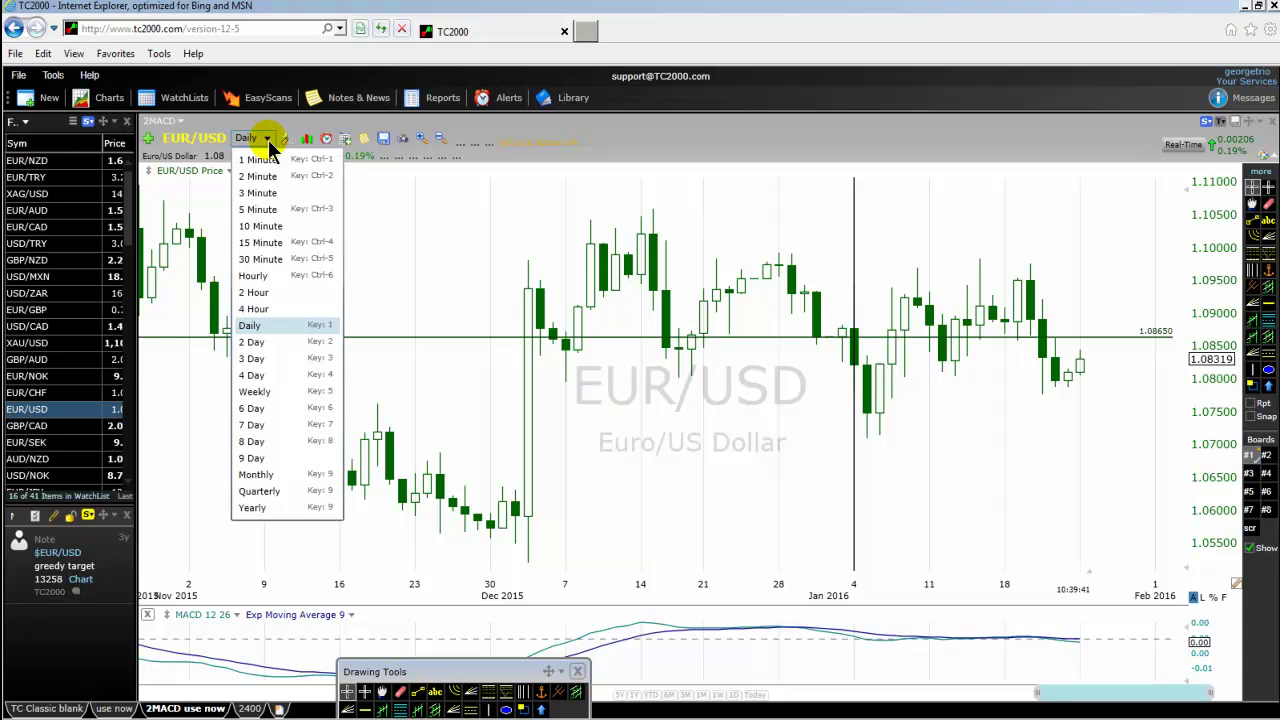
left_click(262, 475)
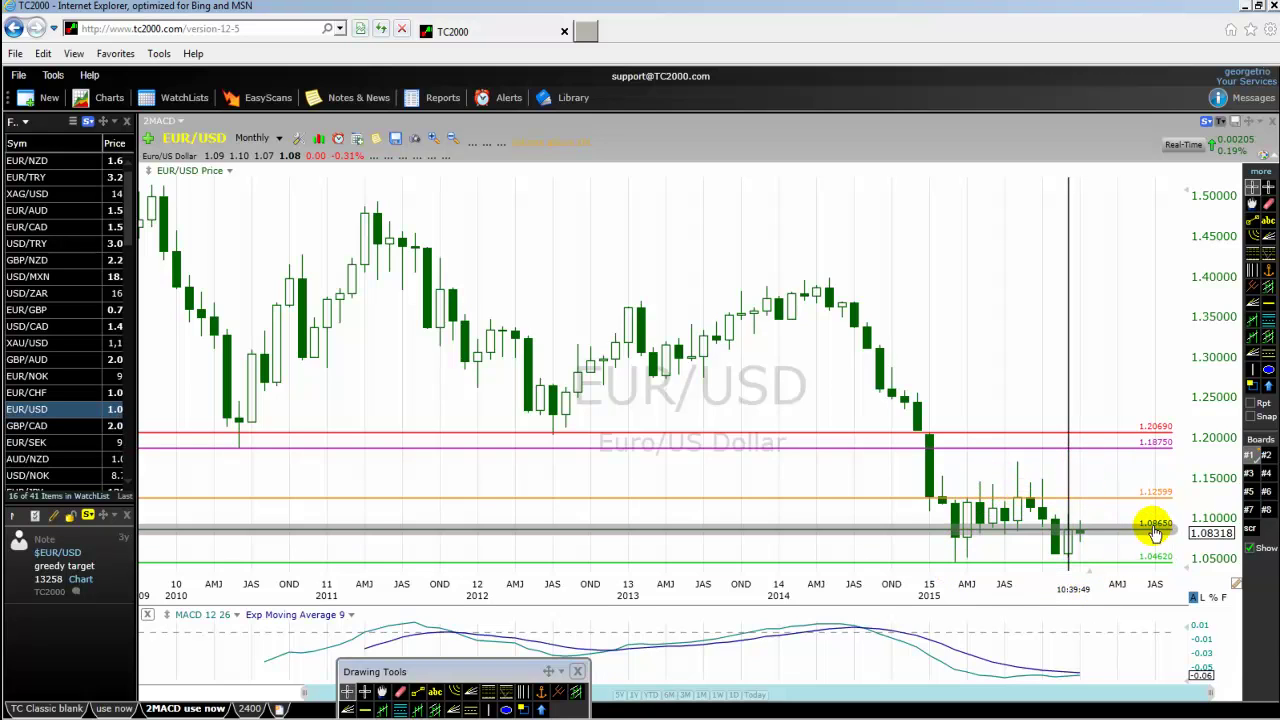
mouse_move(1155, 530)
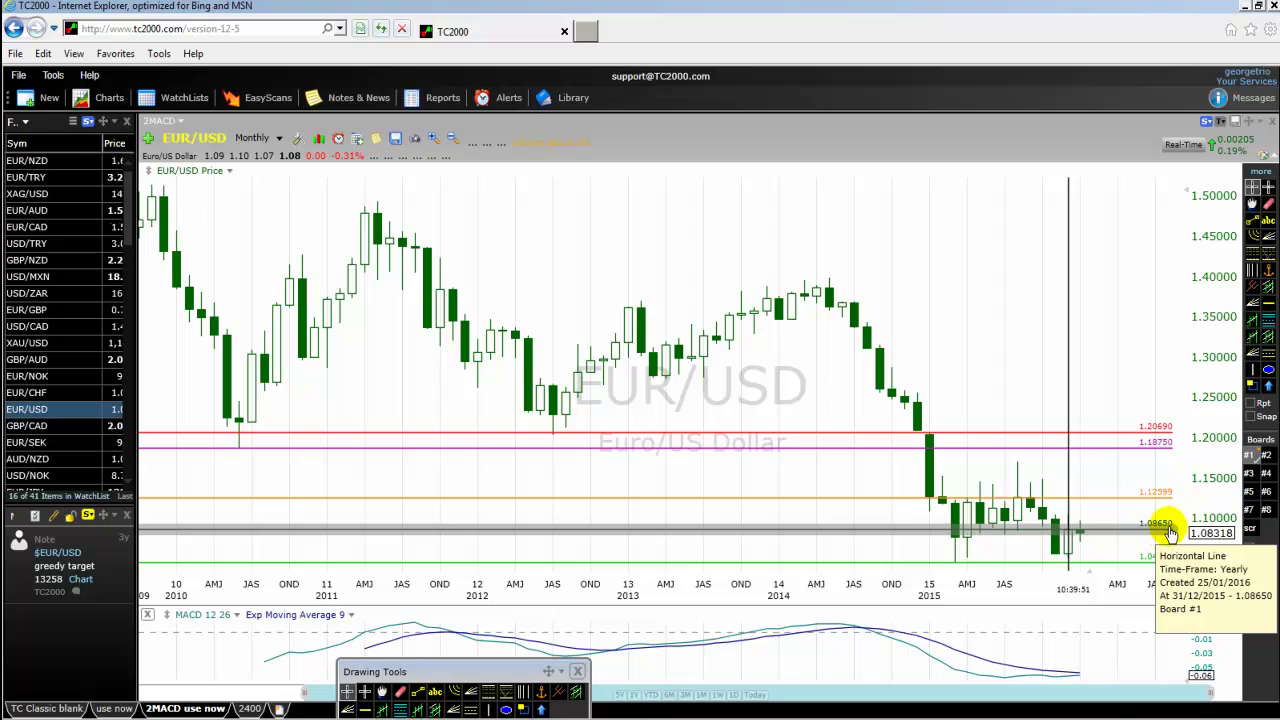
left_click(279, 139)
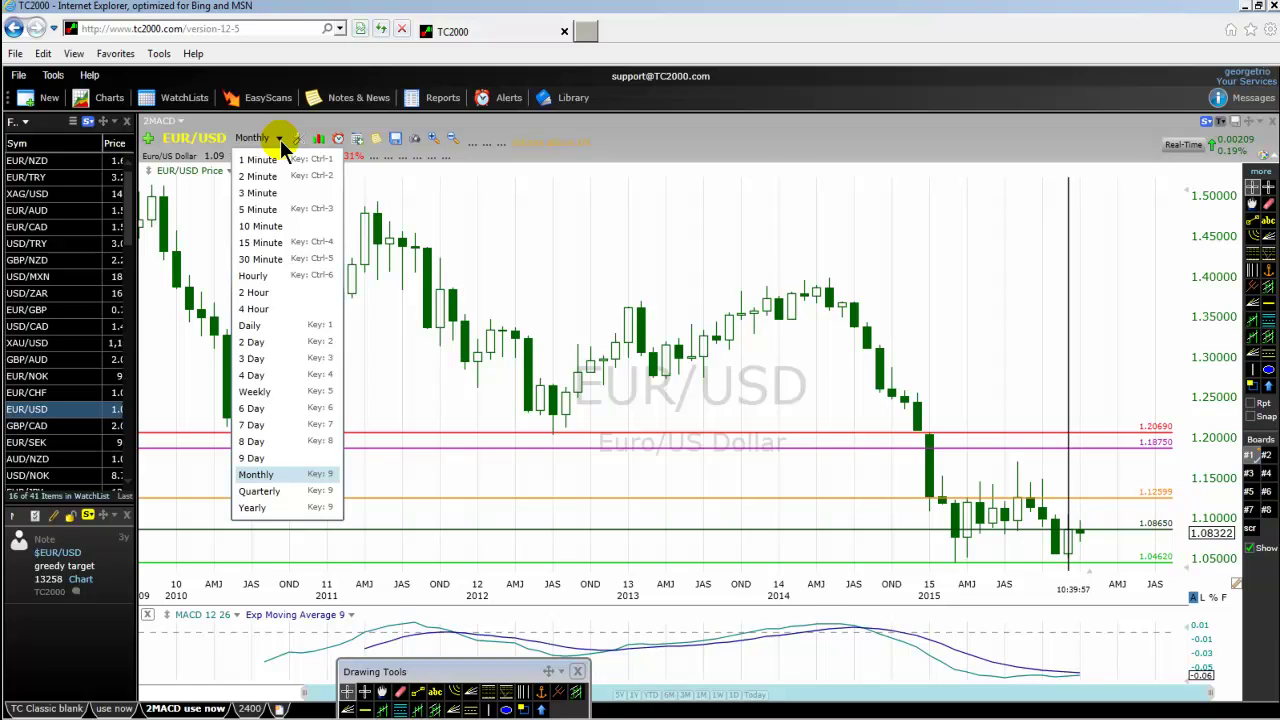
left_click(250, 326)
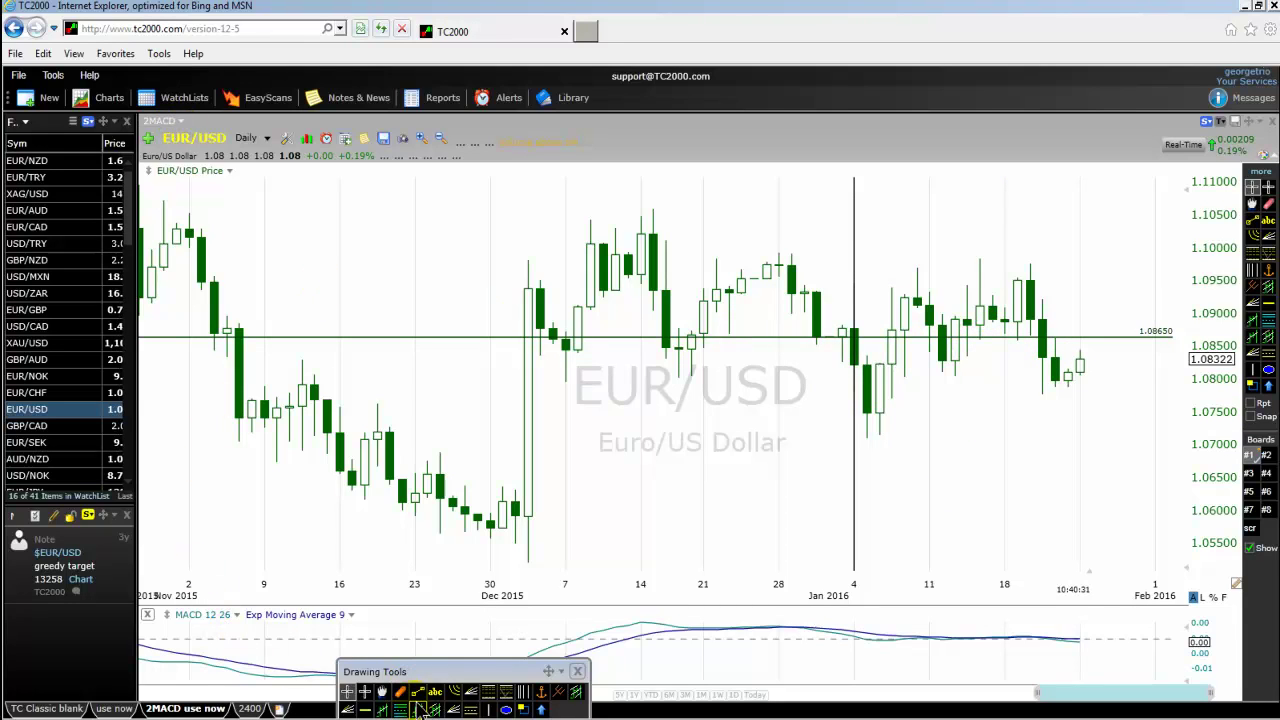
Draw a nearly horizontal trend line at about 1.077 under the price range from early December 2015 to late January 2016.
left_click(417, 694)
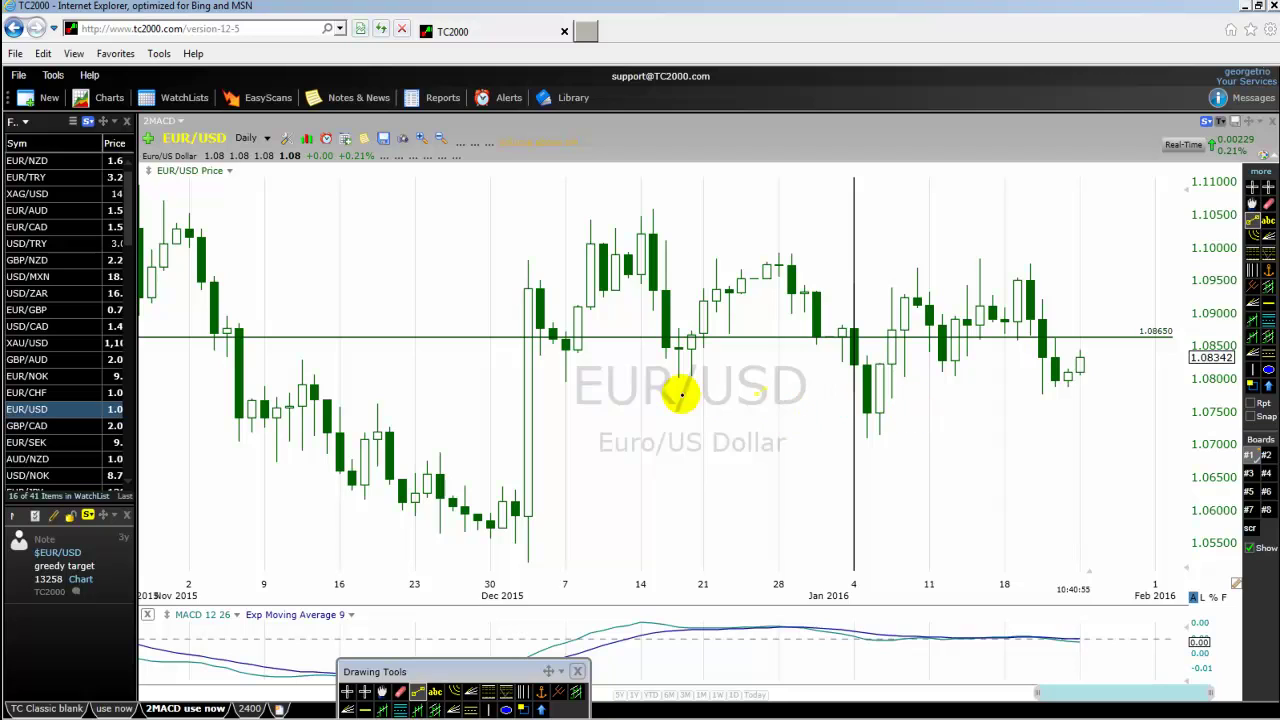
left_click_drag(540, 397, 1093, 443)
left_click_drag(1190, 447, 1180, 403)
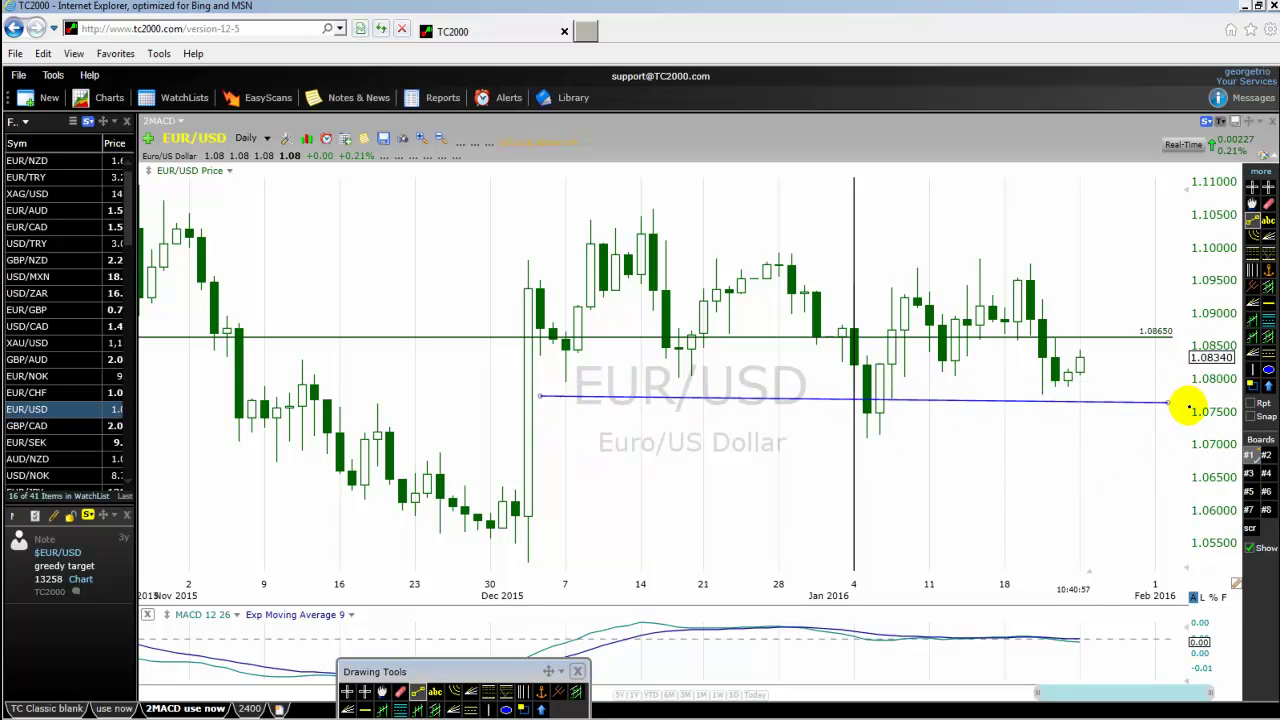
Draw a second nearly horizontal trend line across the December–January highs and adjust it to about 1.098.
left_click(418, 695)
left_click_drag(552, 240, 1117, 233)
left_click_drag(878, 240, 878, 265)
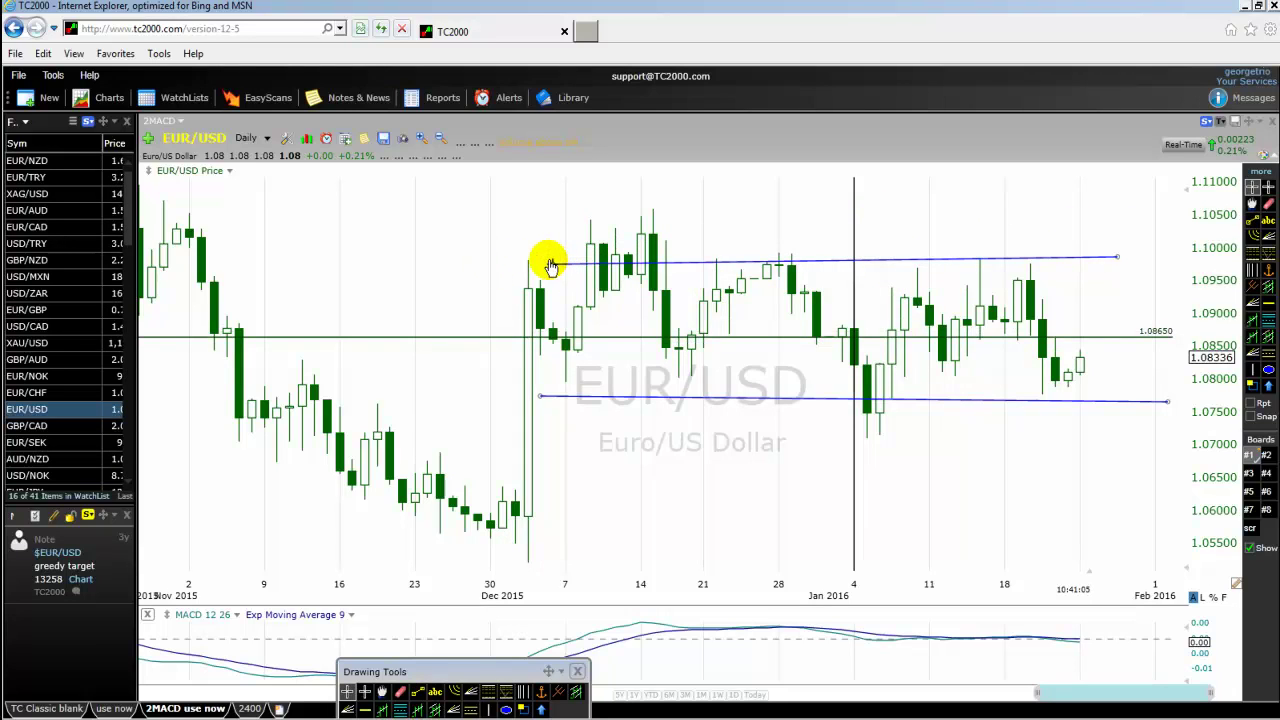
left_click(966, 258)
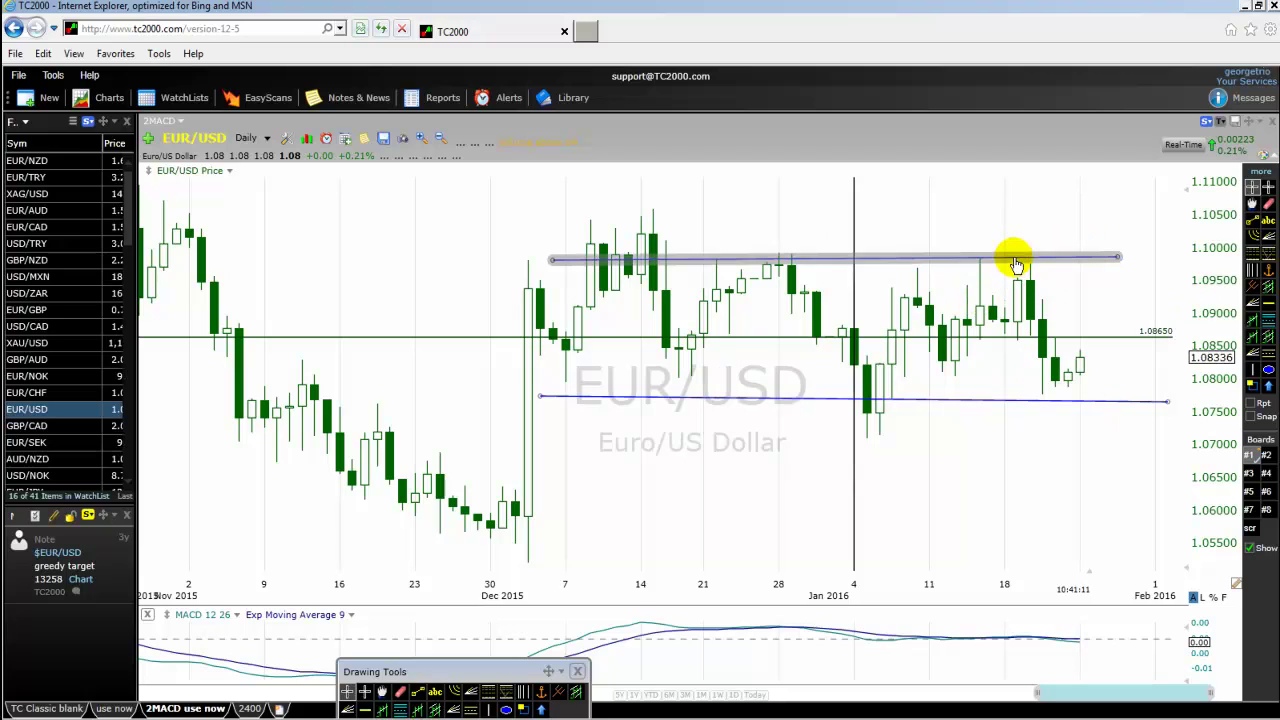
mouse_move(1027, 263)
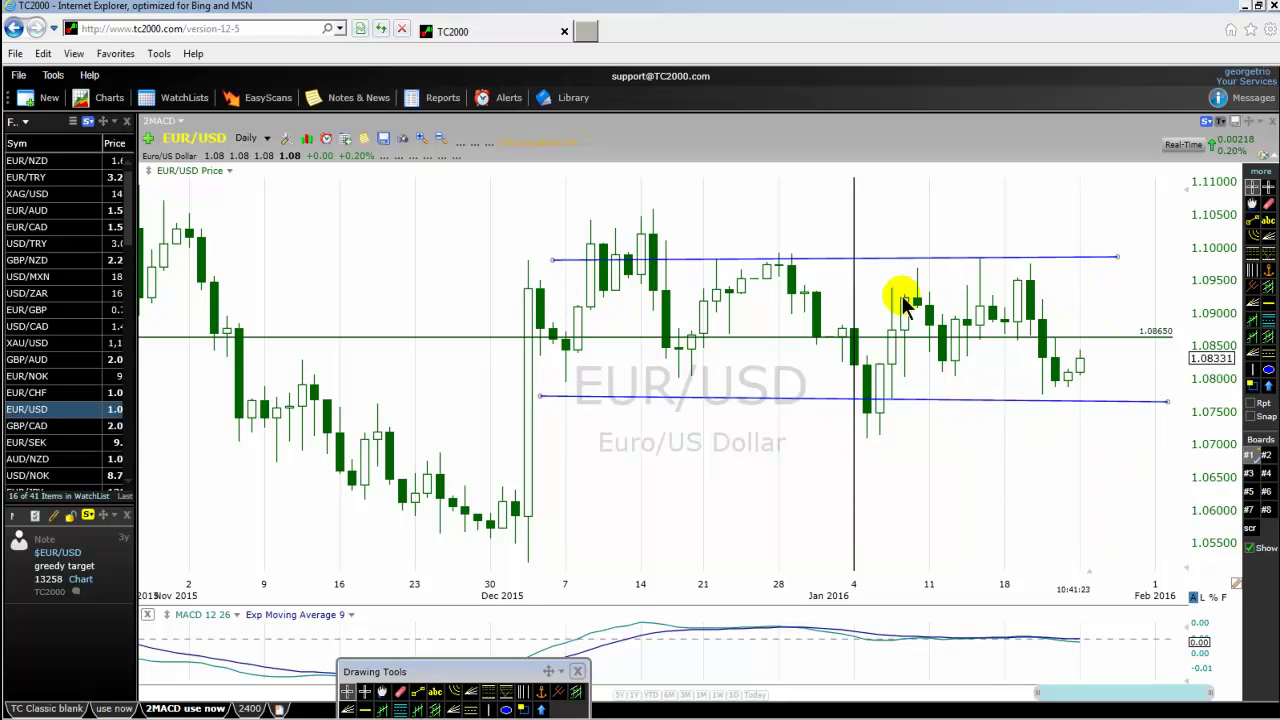
mouse_move(1152, 342)
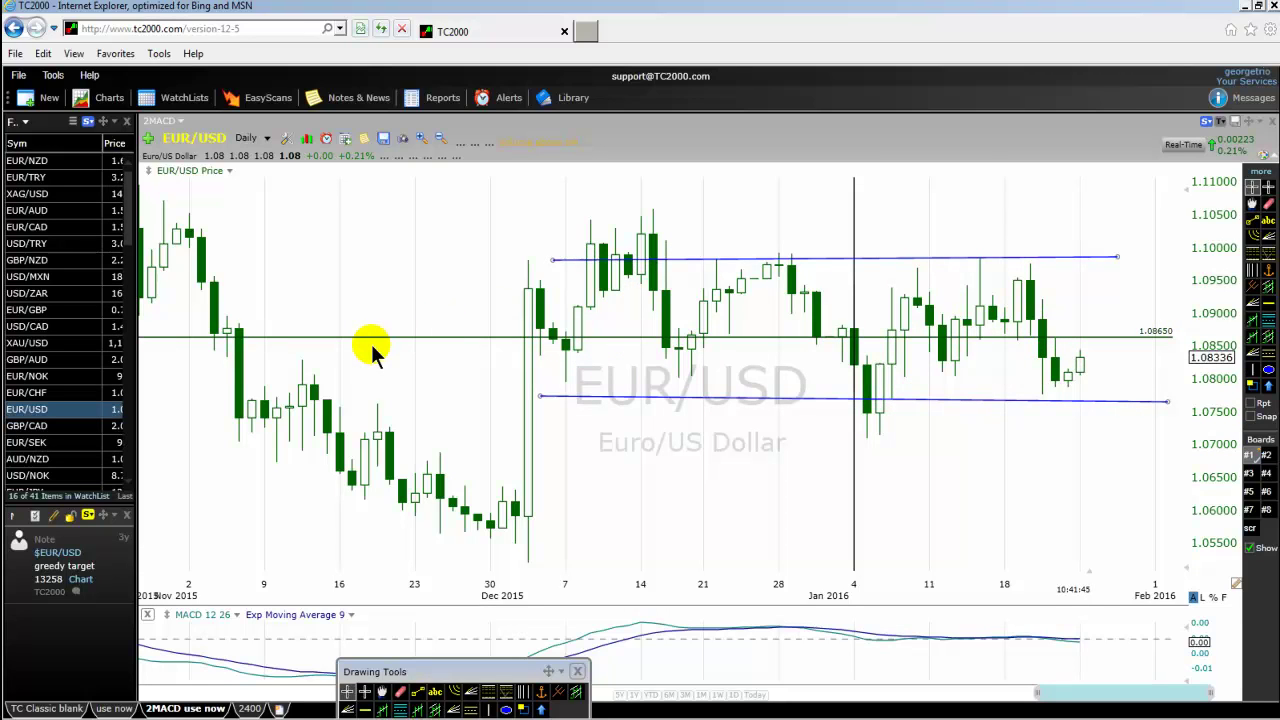
Delete the two blue trend lines above and below the daily price range.
right_click(849, 258)
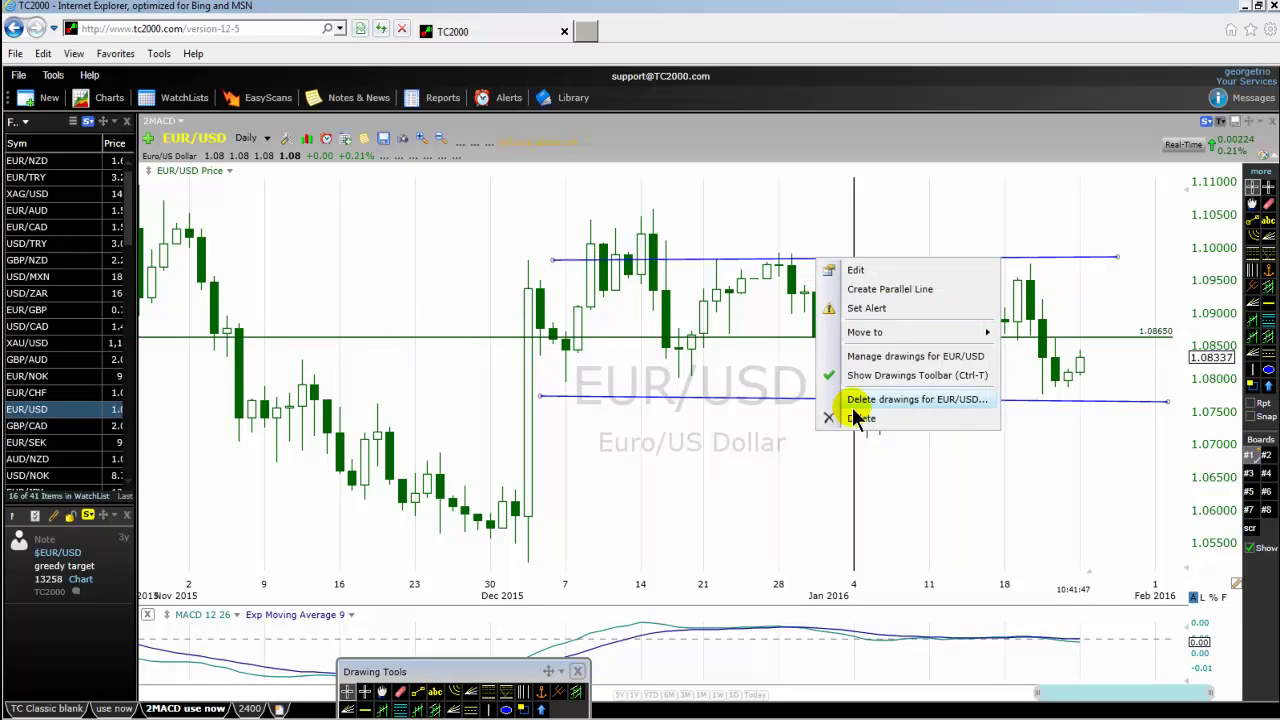
left_click(857, 417)
right_click(942, 404)
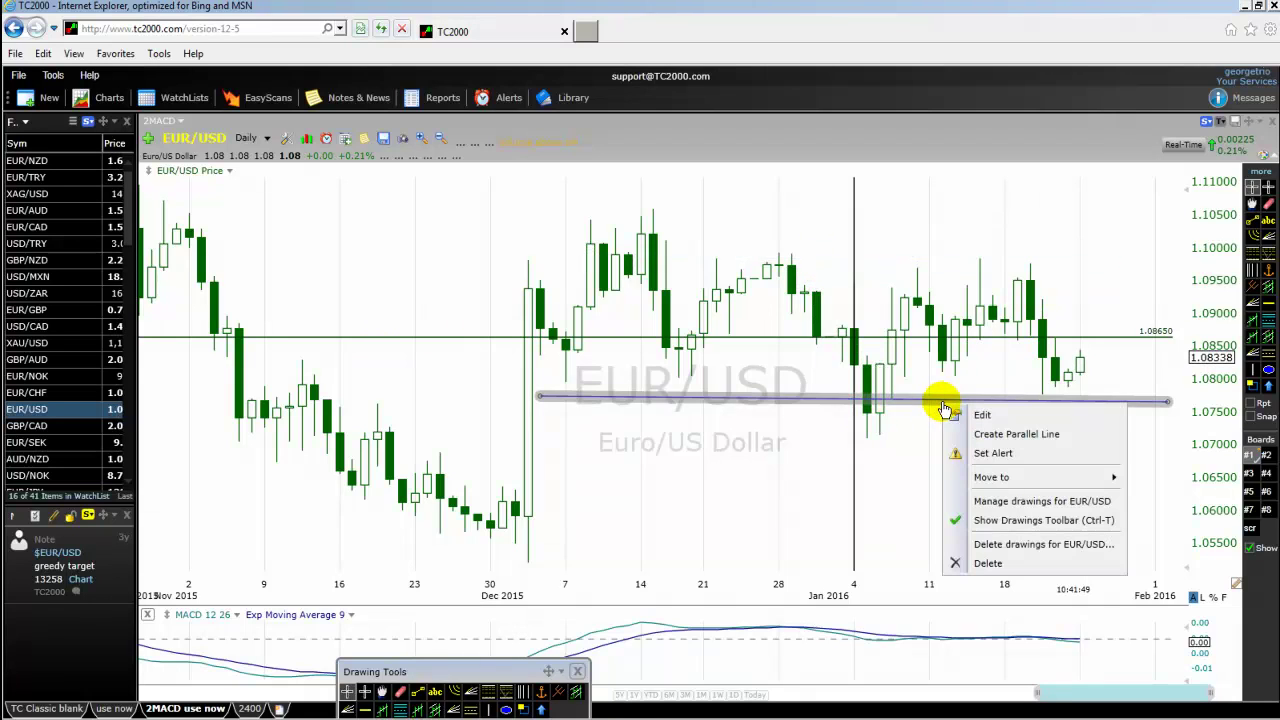
left_click(988, 564)
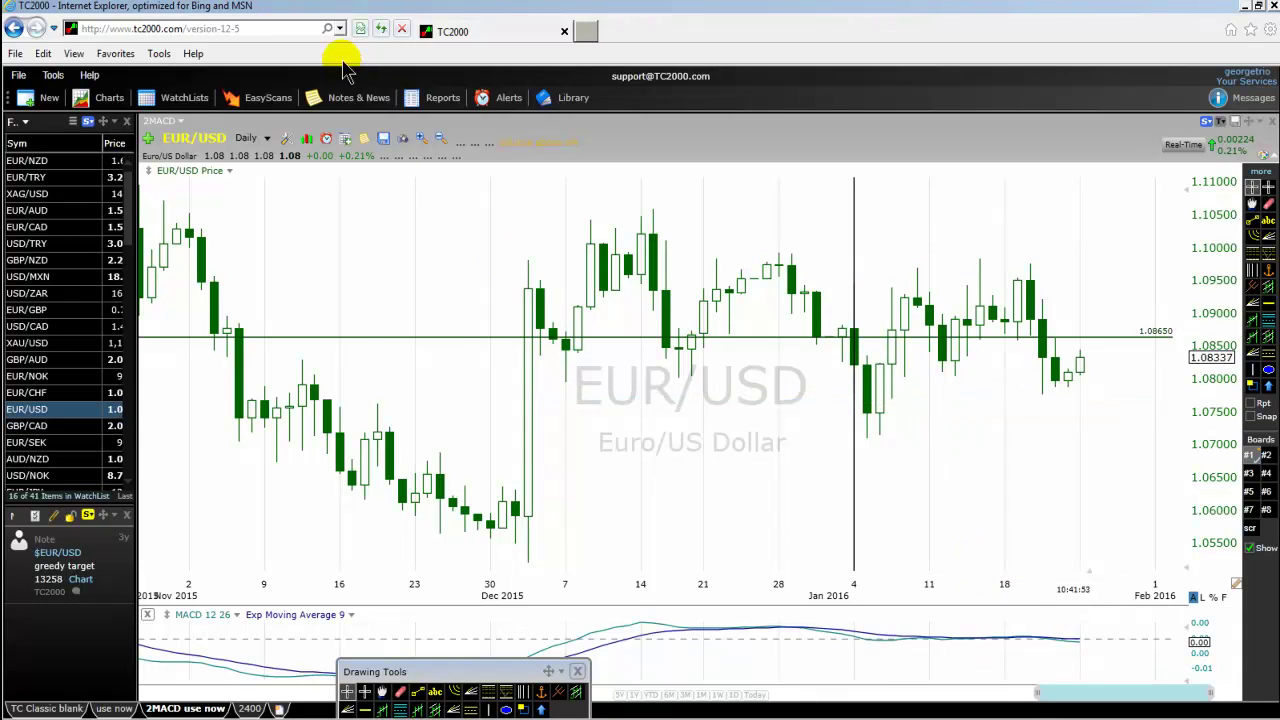
Switch the chart to the yearly time frame and move the vertical line to the December 2011 candle.
left_click(268, 140)
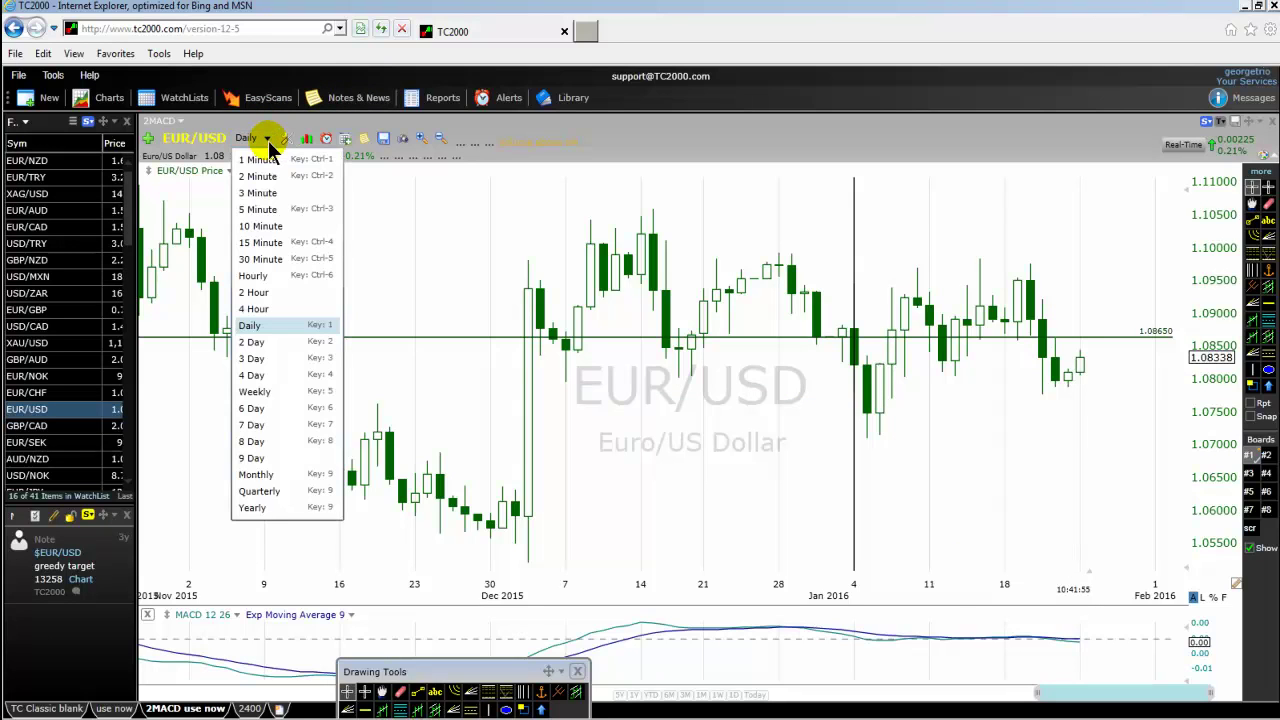
left_click(252, 508)
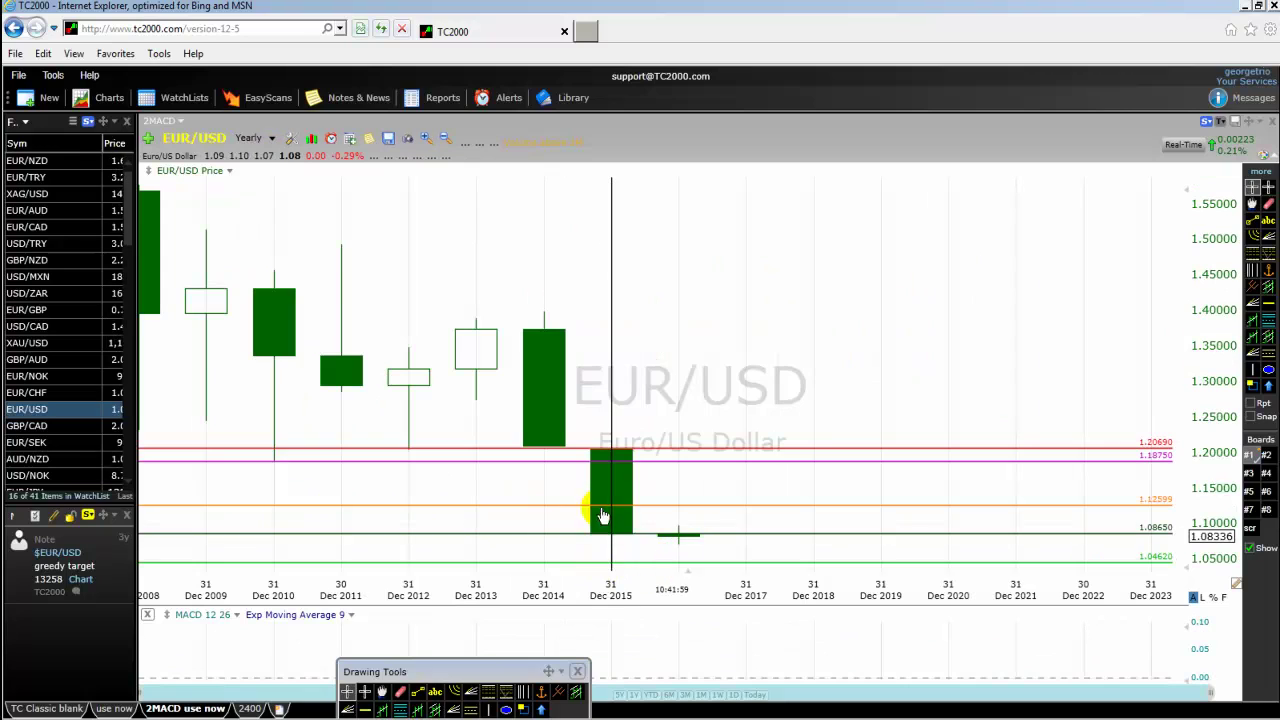
left_click_drag(611, 440, 341, 380)
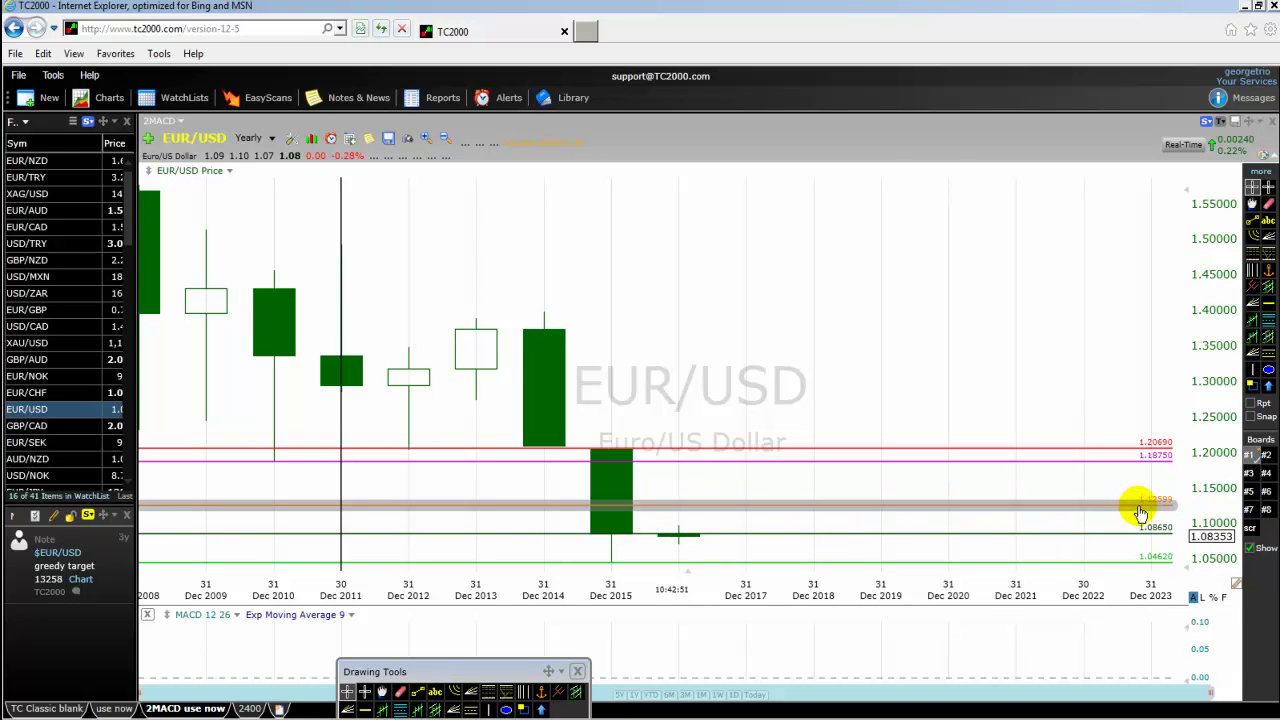
mouse_move(1152, 507)
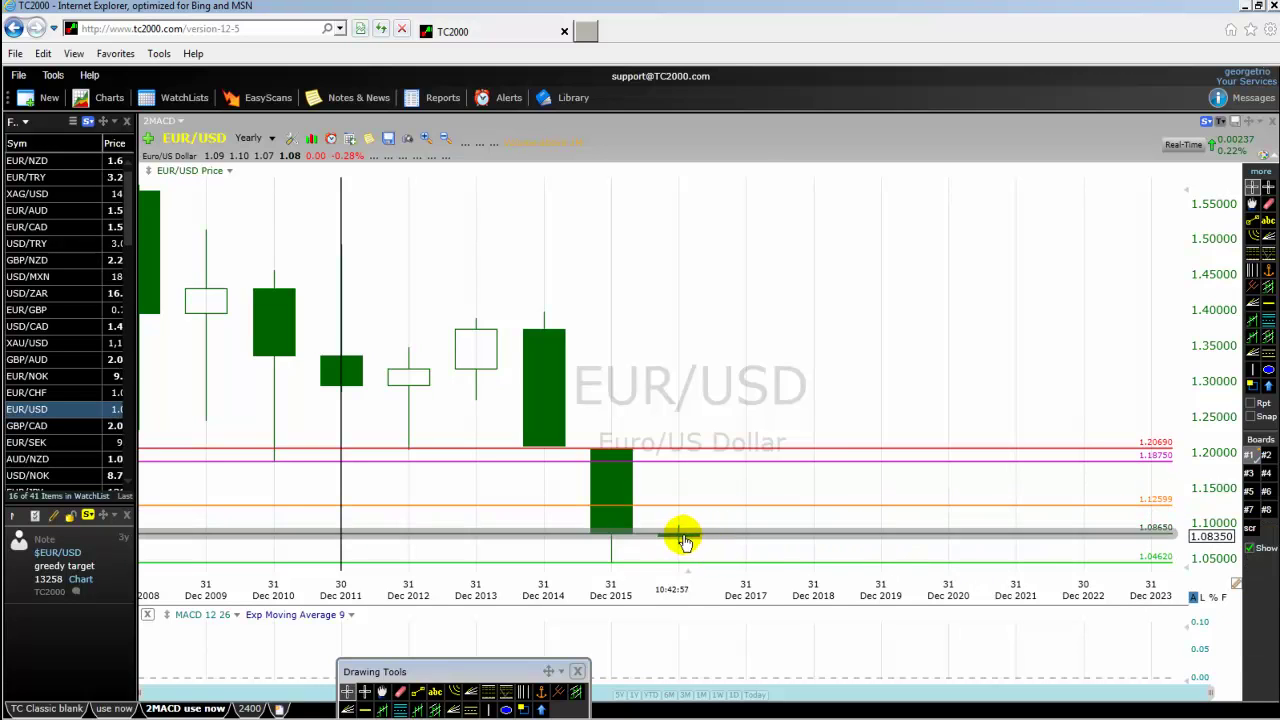
mouse_move(660, 536)
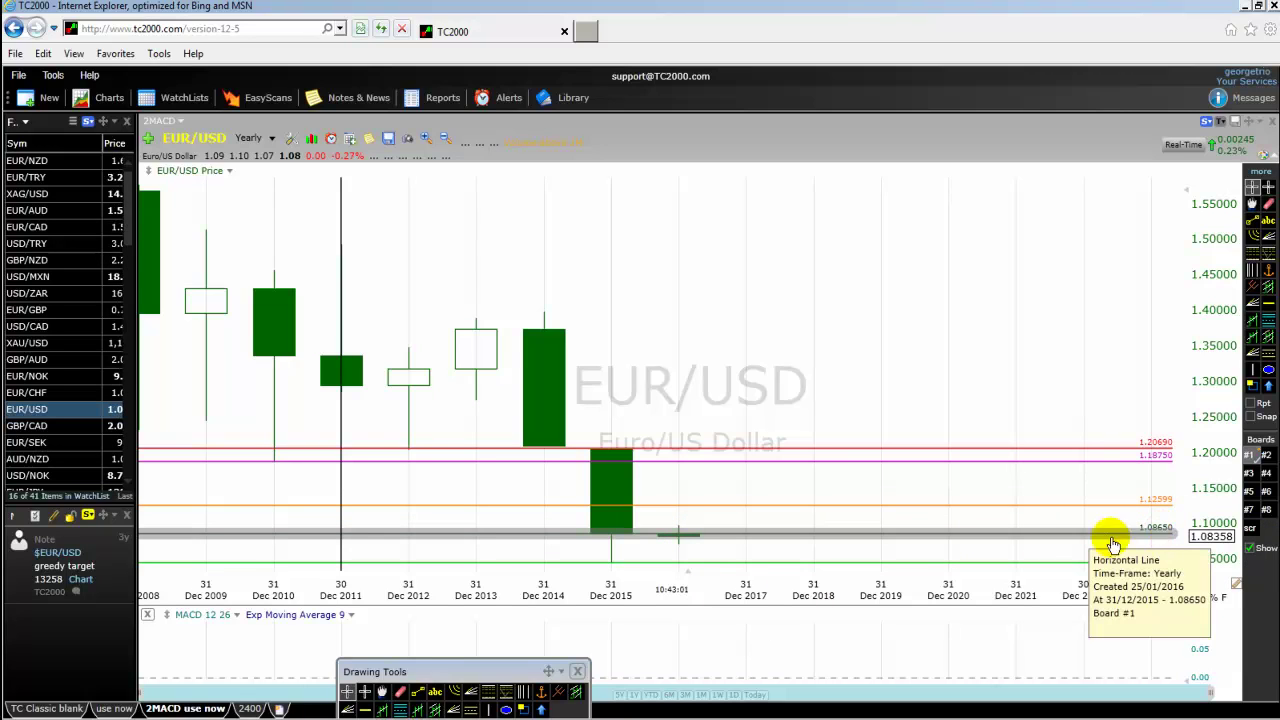
mouse_move(1150, 568)
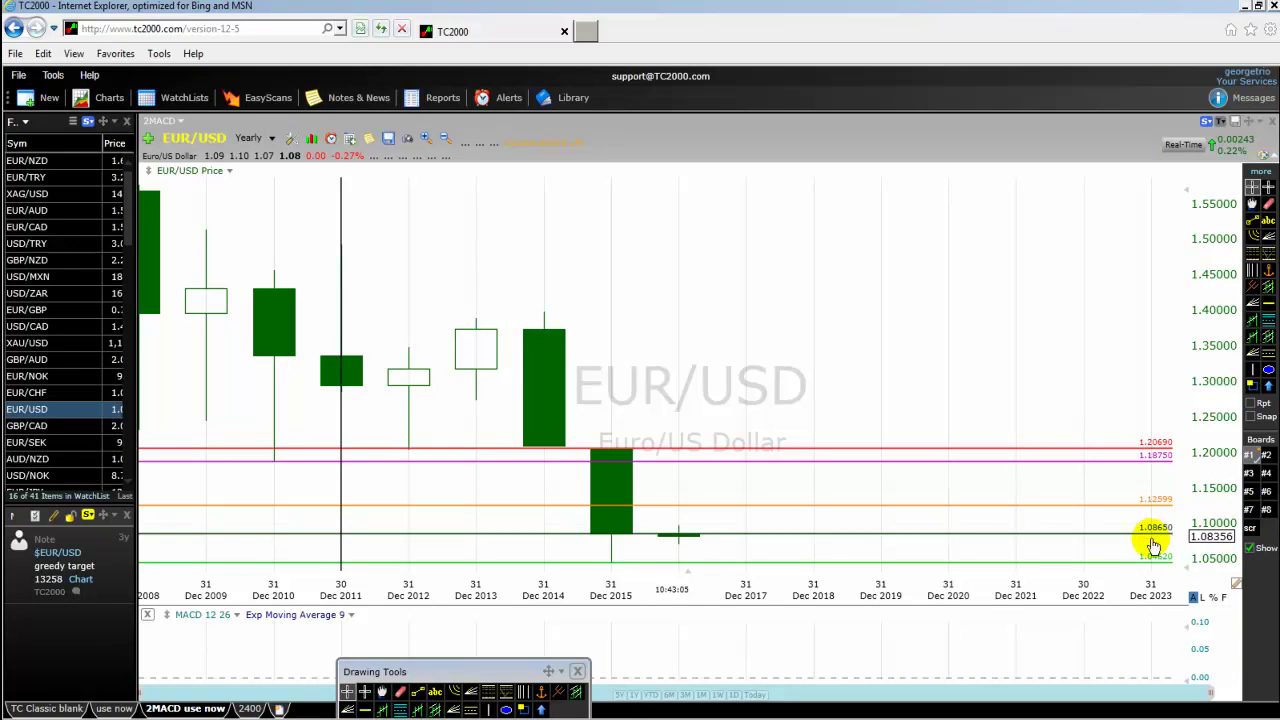
Examine the horizontal price levels between 1.04620 and 1.20690 against the December 2010, 2014 and 2015 candles on the yearly chart.
mouse_move(1155, 537)
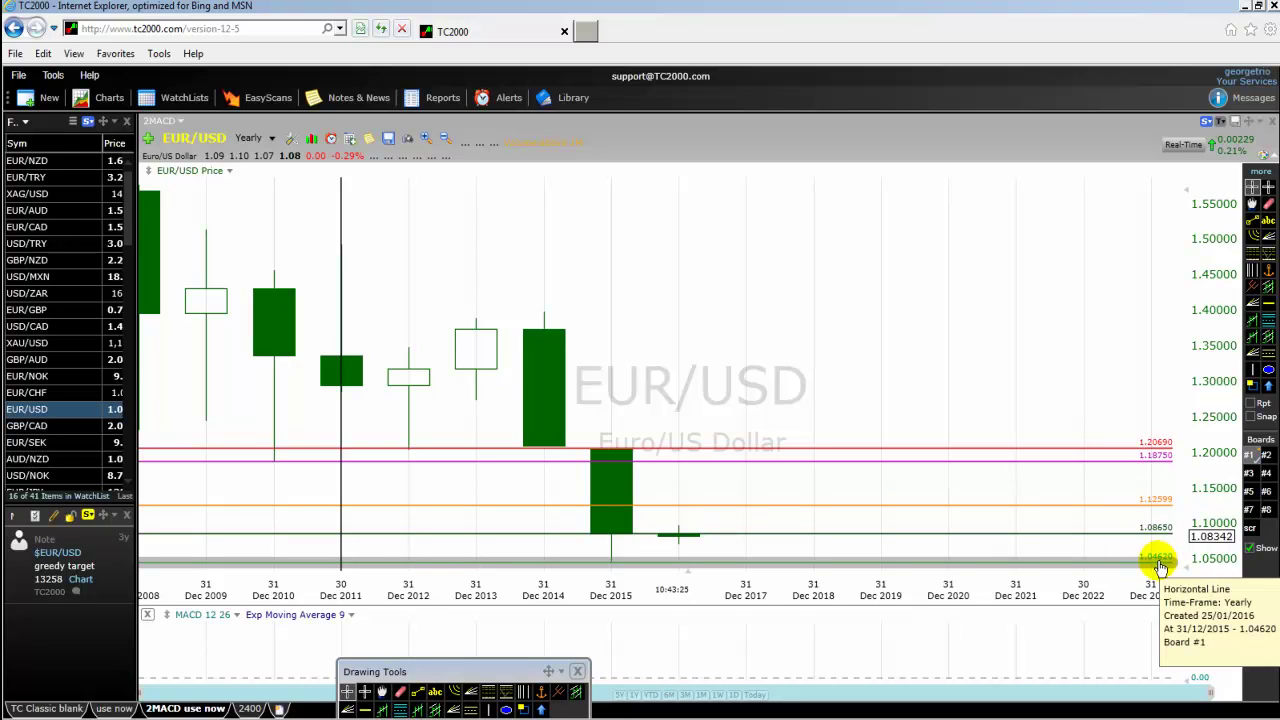
left_click_drag(1158, 565, 1158, 540)
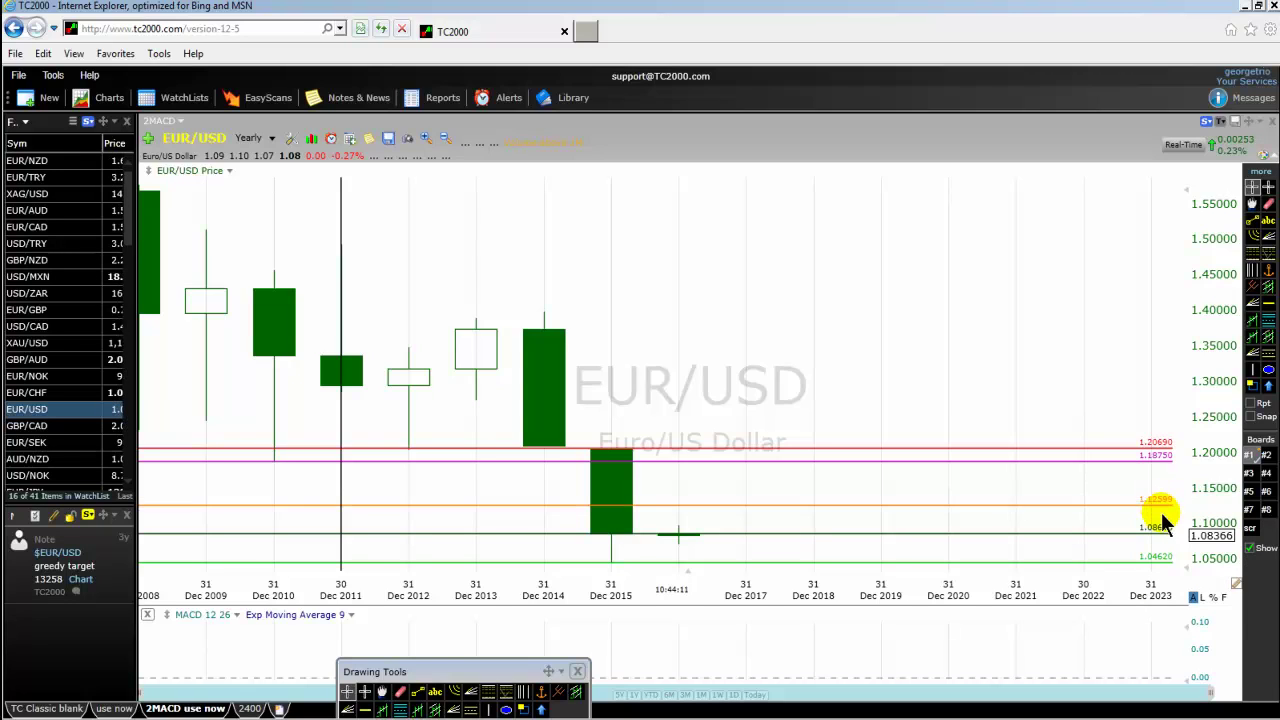
mouse_move(1159, 508)
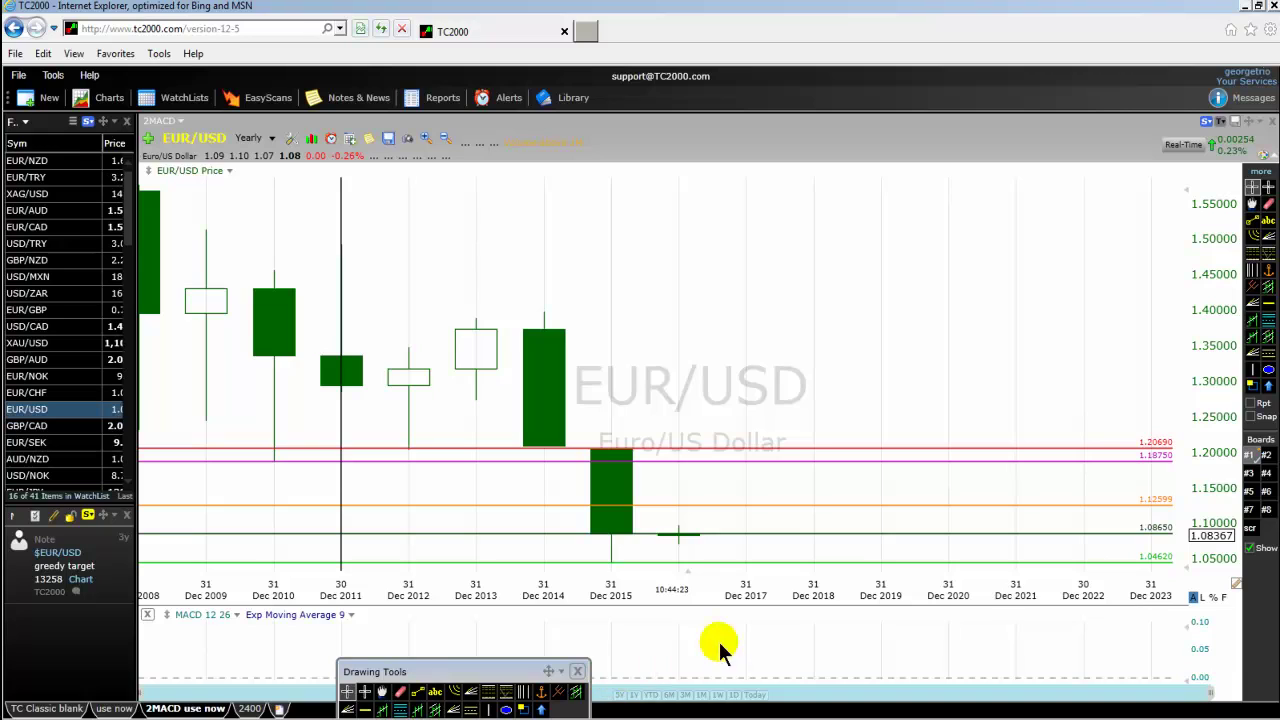
left_click(1152, 506)
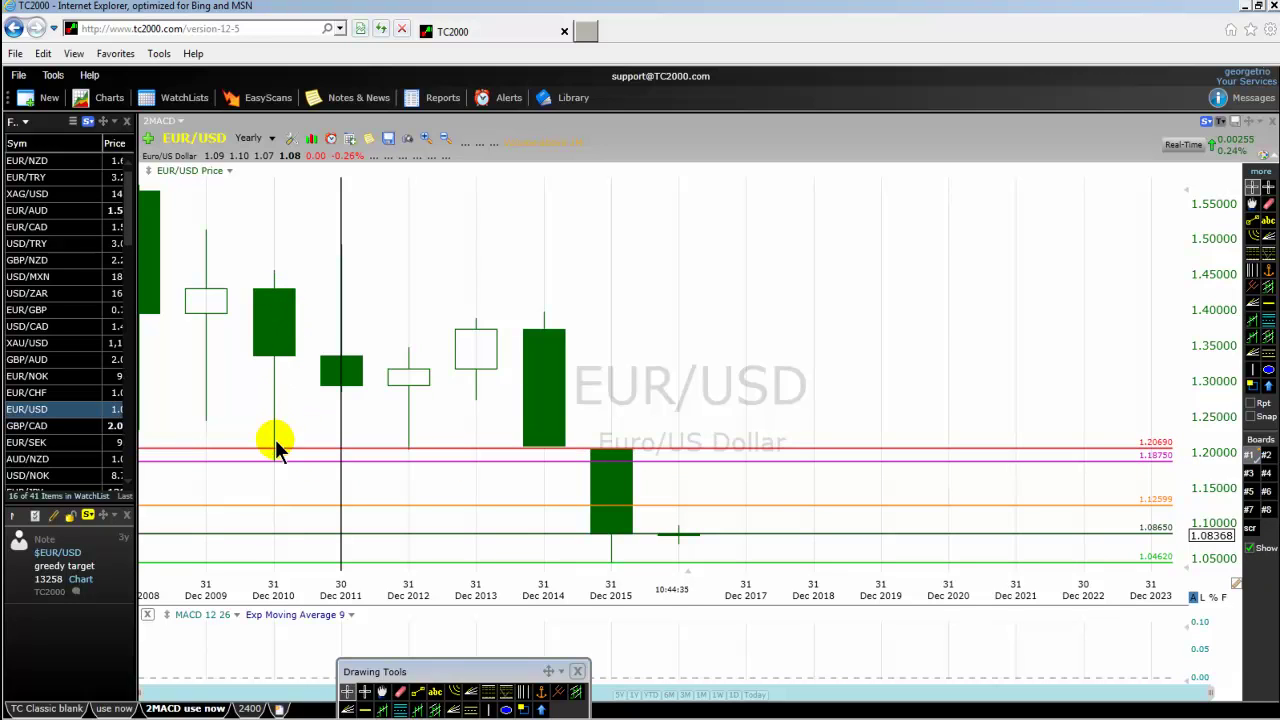
left_click(273, 348)
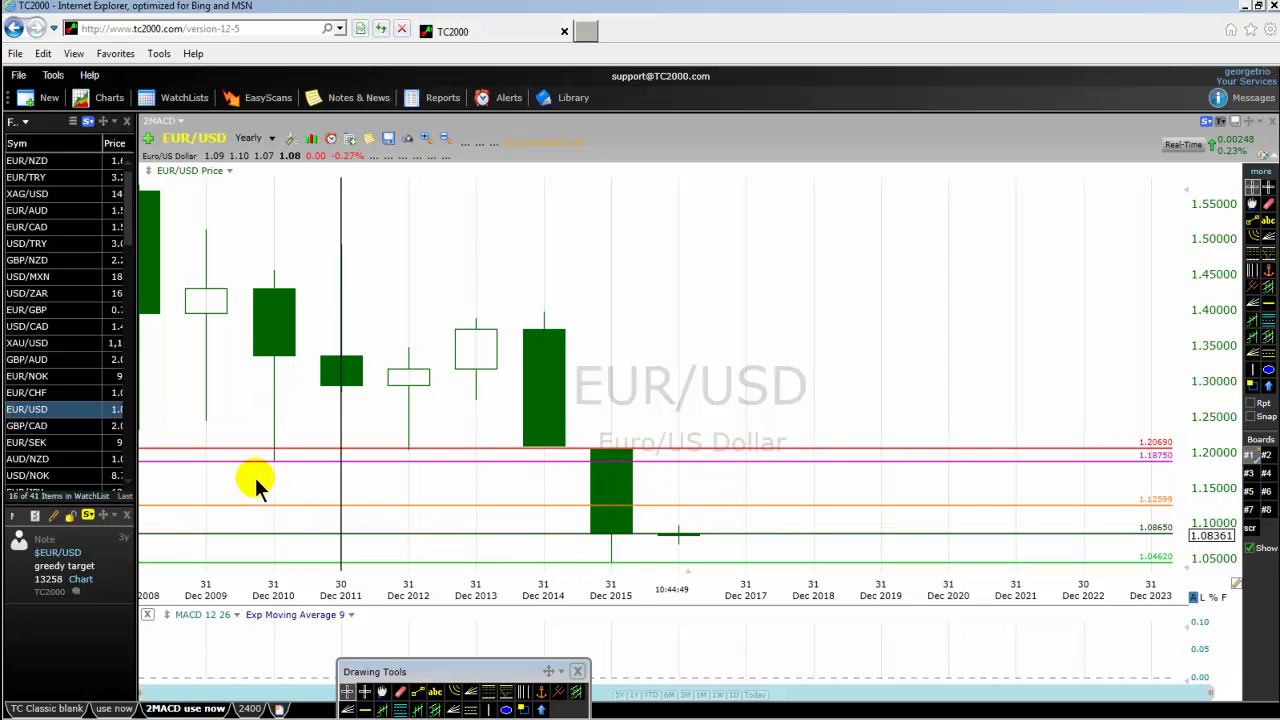
mouse_move(284, 468)
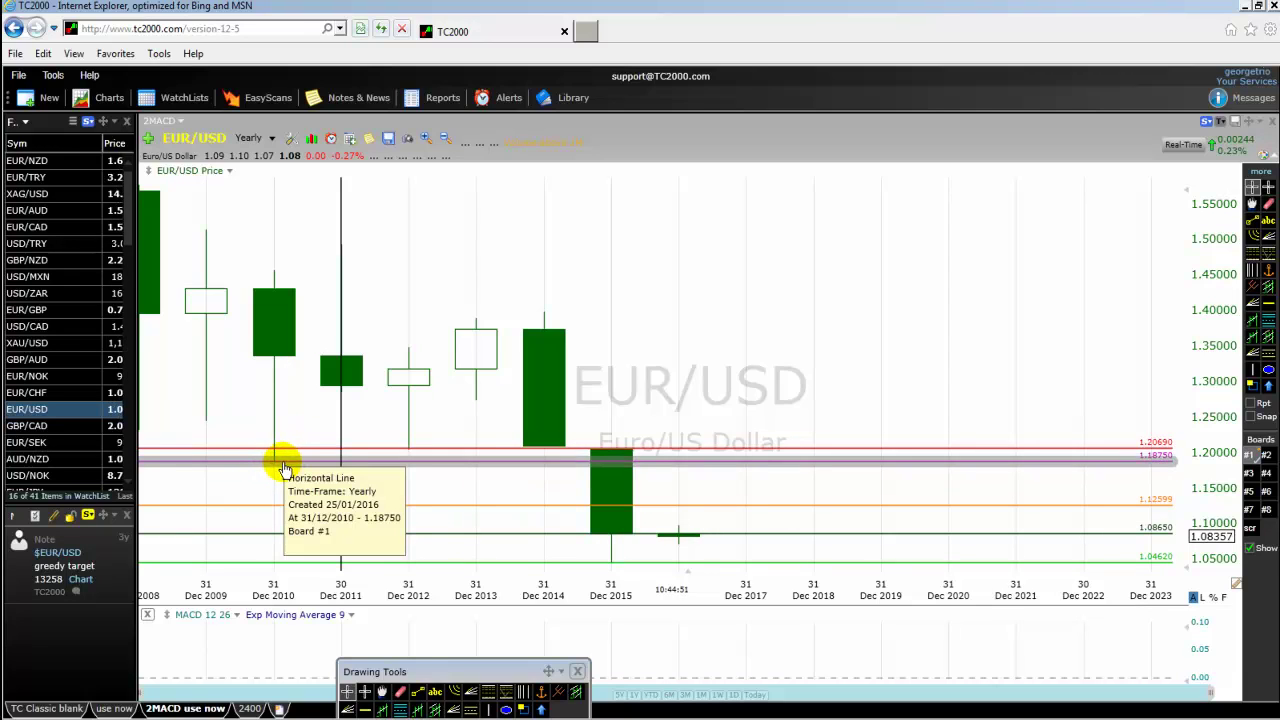
left_click_drag(274, 420, 273, 407)
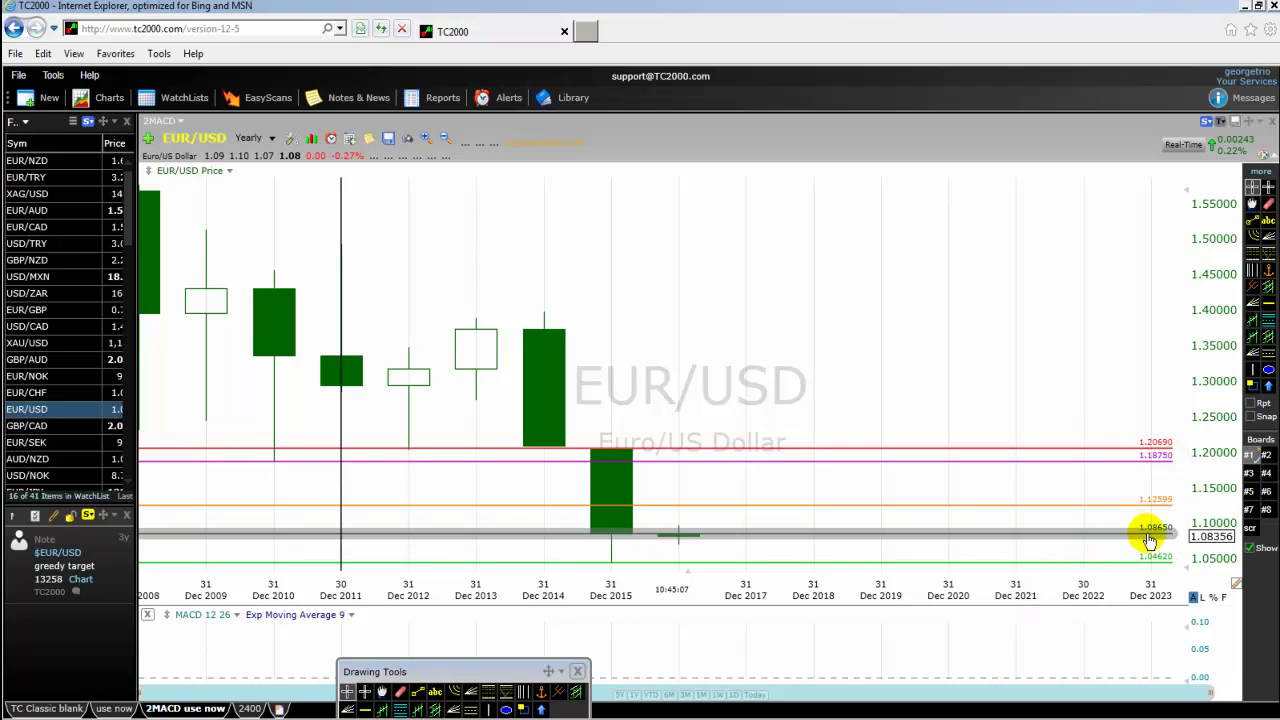
mouse_move(1155, 538)
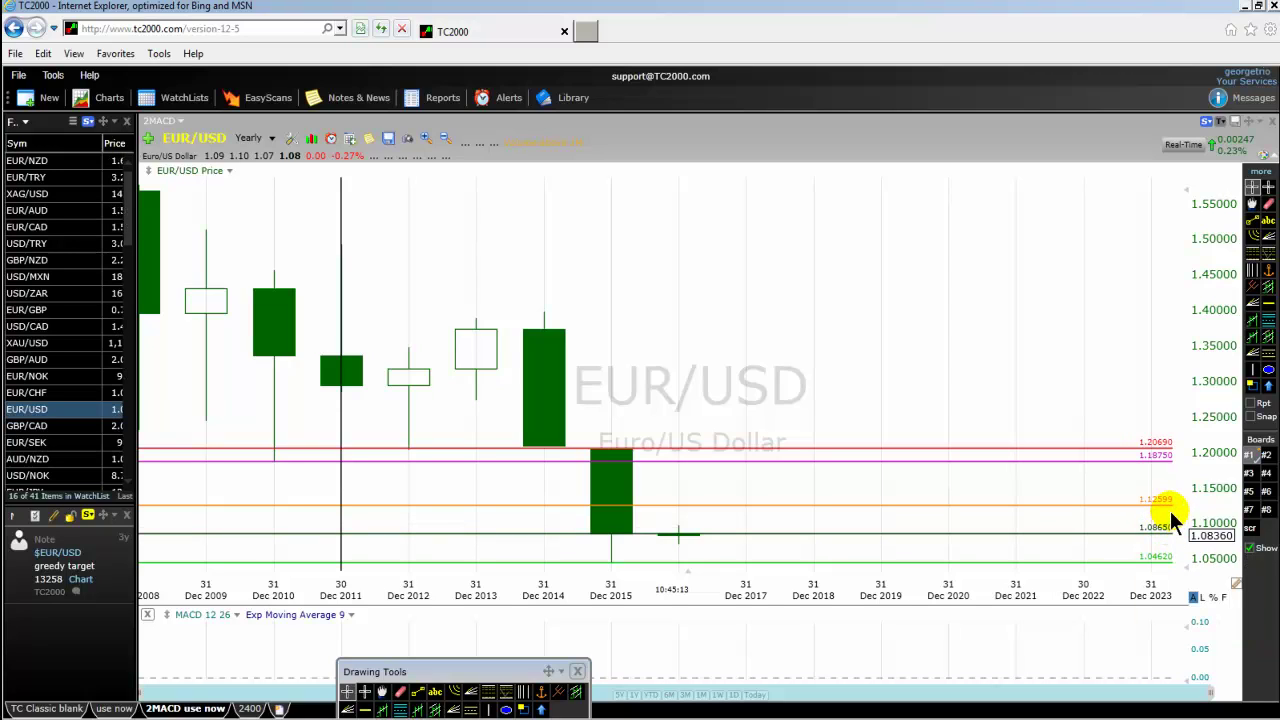
mouse_move(1142, 511)
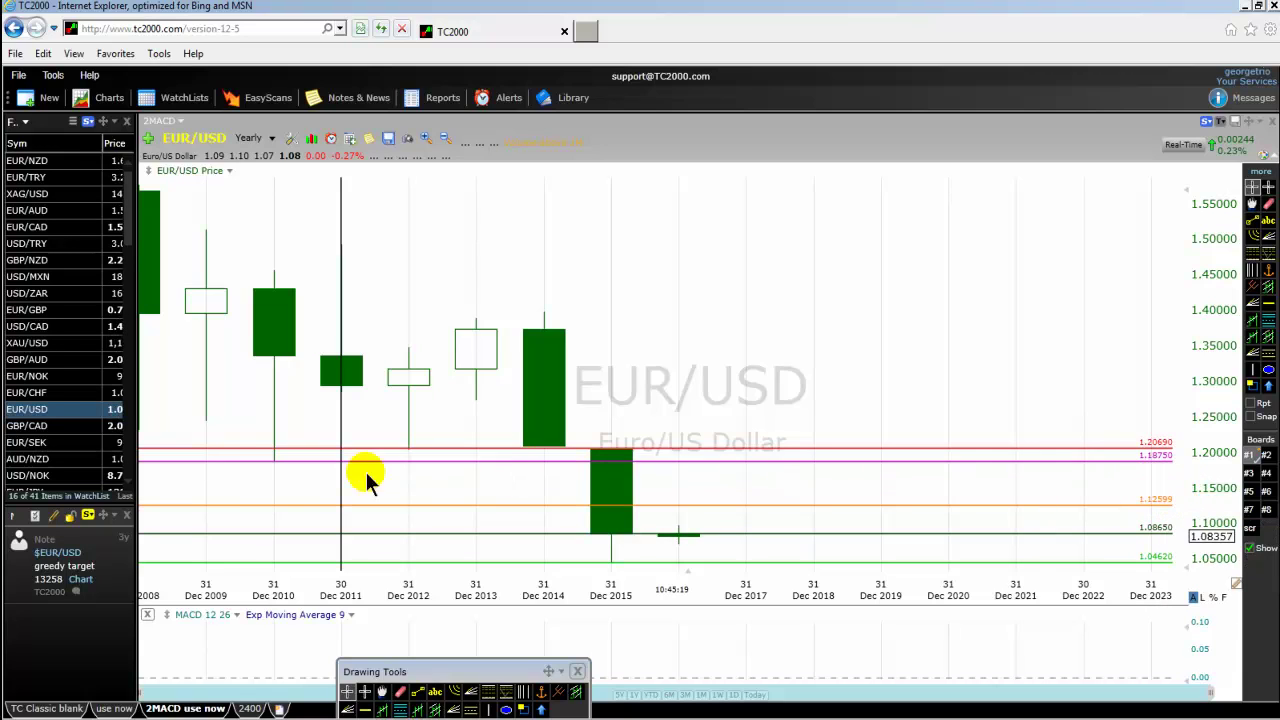
mouse_move(278, 466)
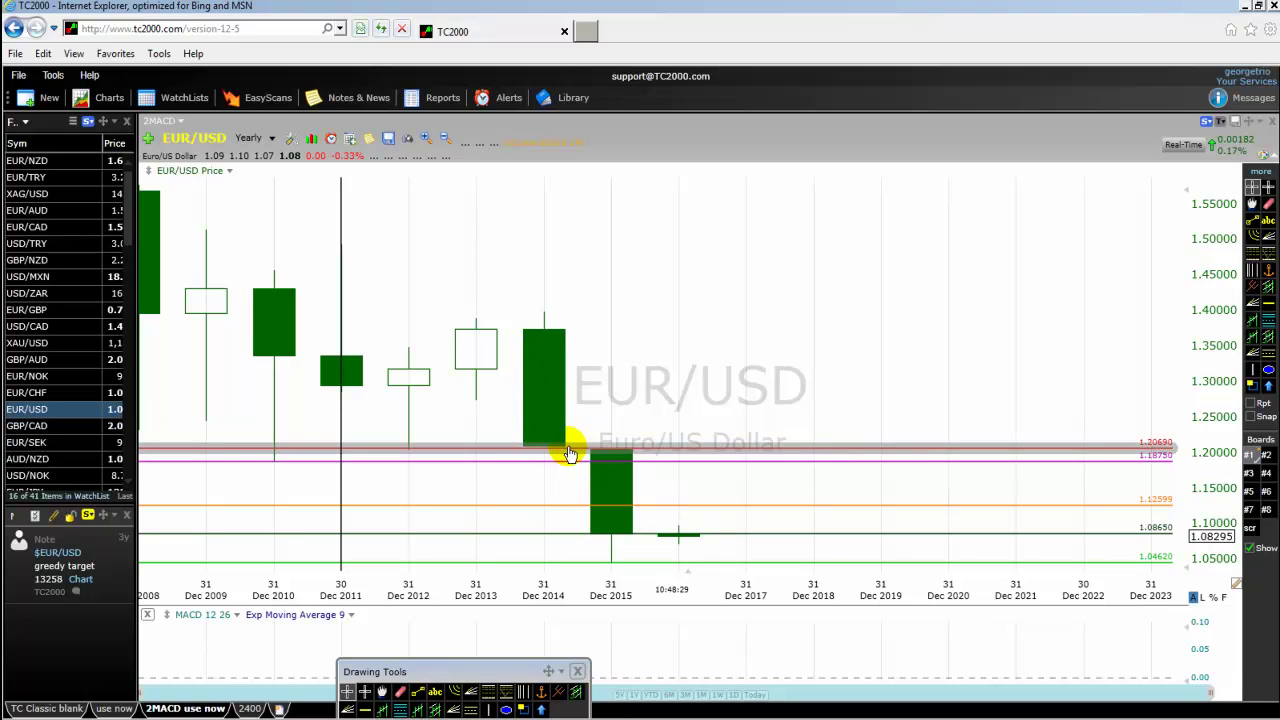
mouse_move(580, 449)
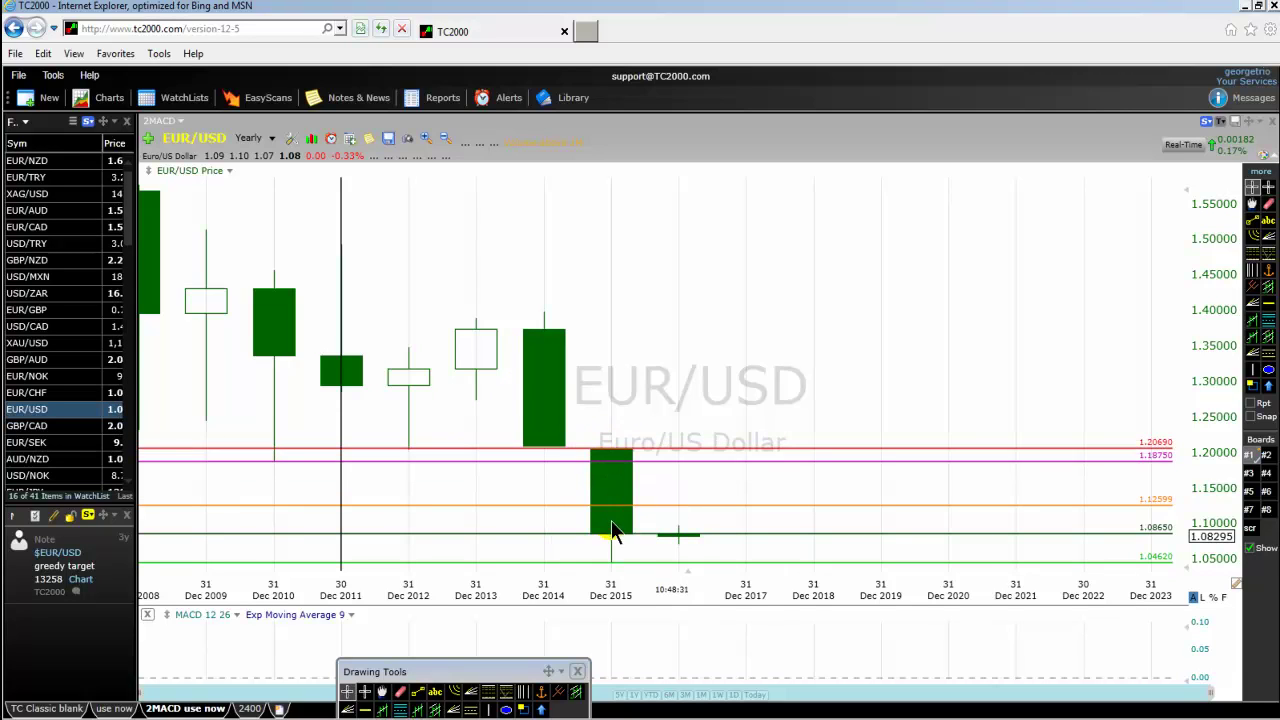
mouse_move(612, 568)
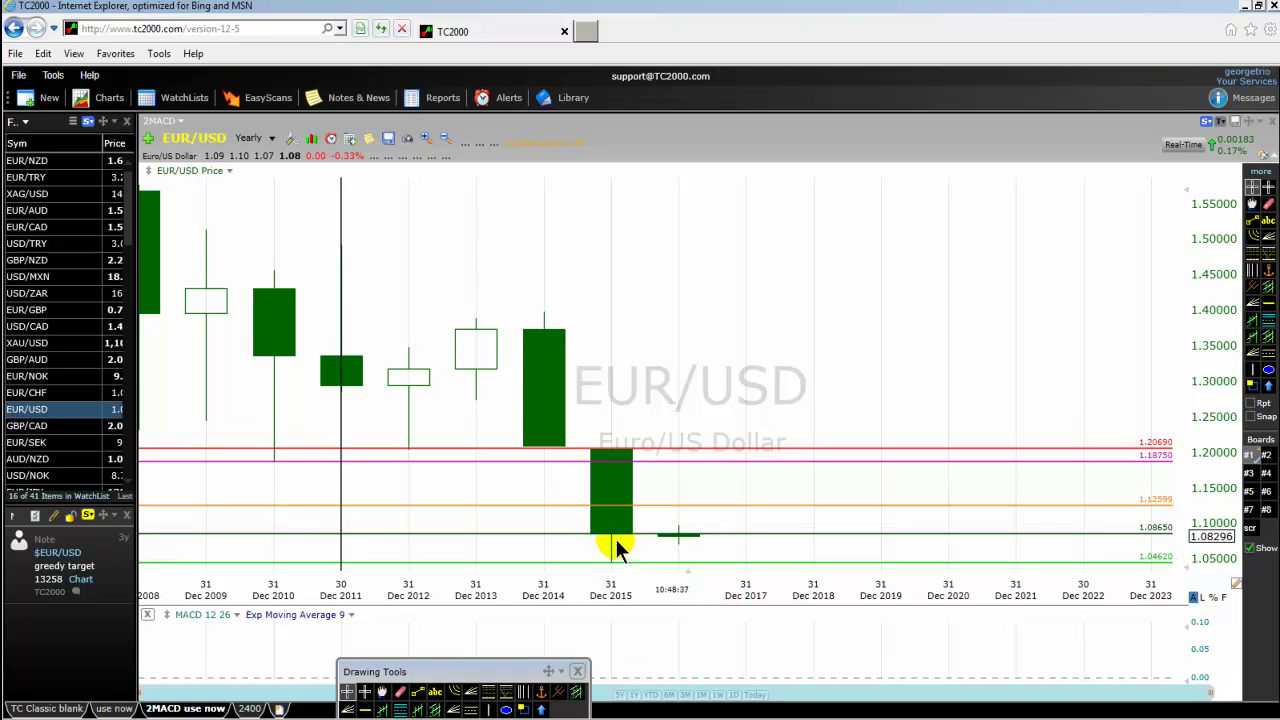
mouse_move(611, 541)
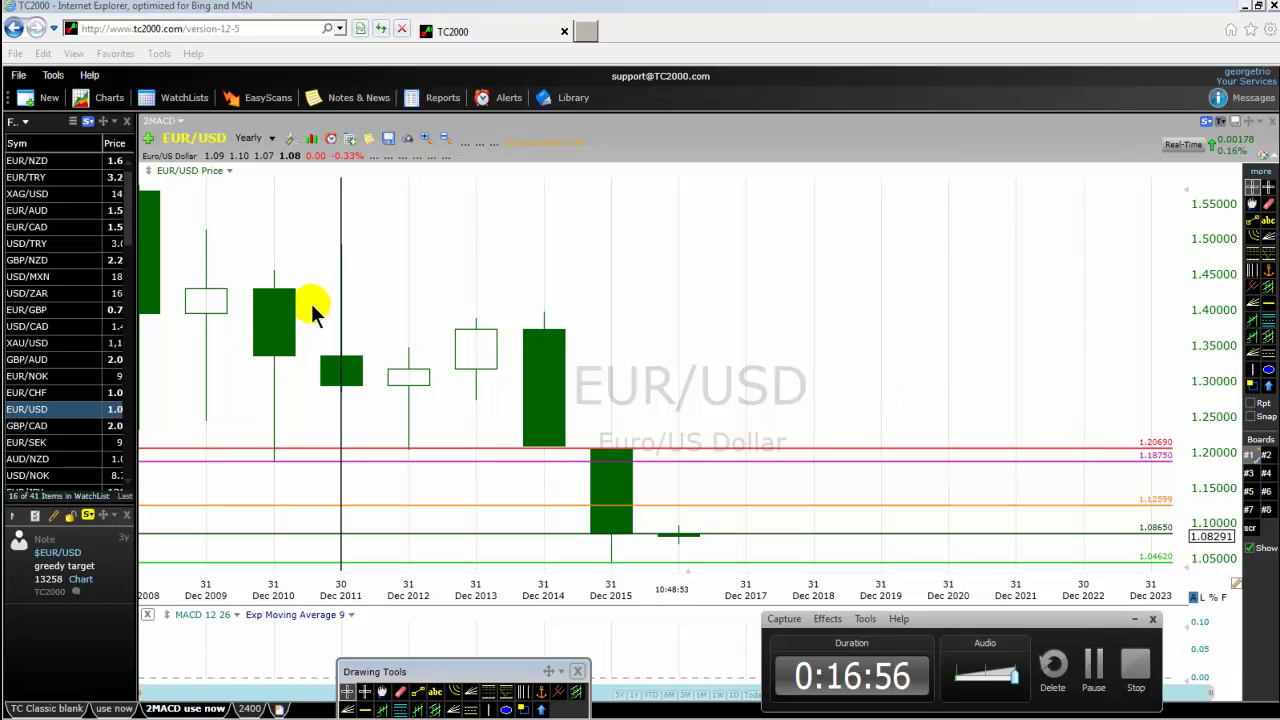
Switch the EUR/USD chart from the yearly to the monthly time frame.
left_click(272, 140)
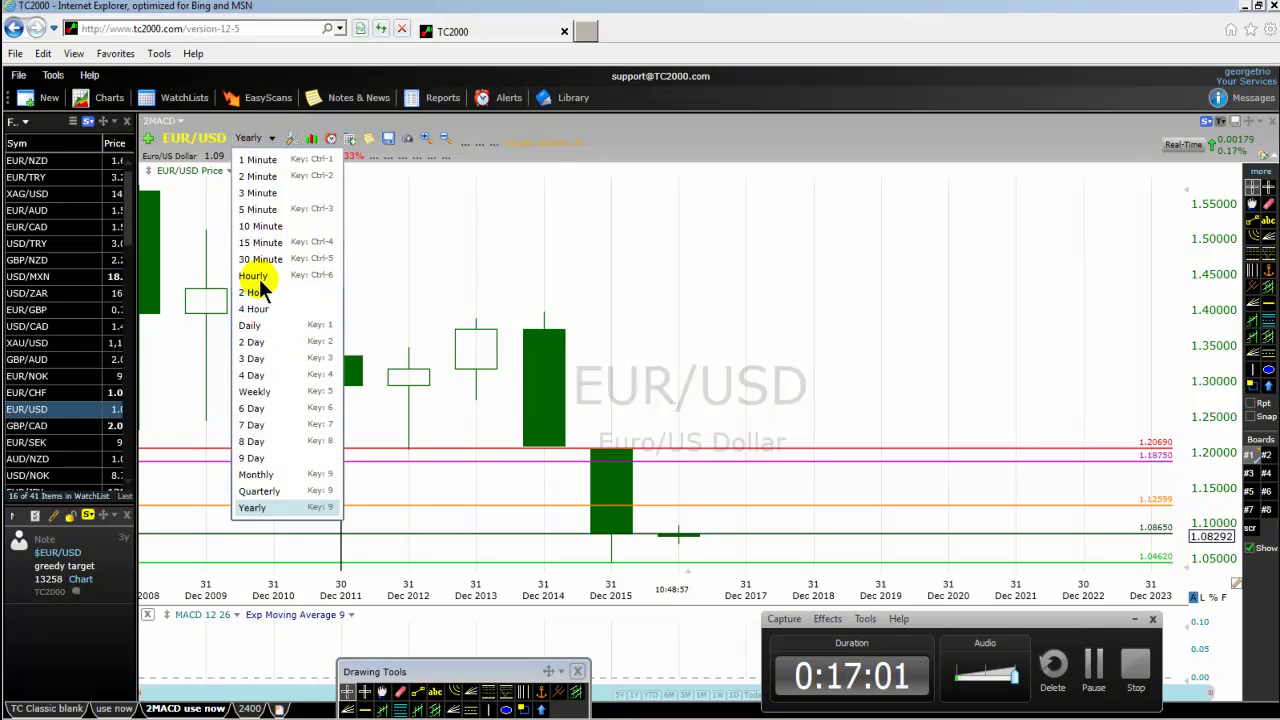
left_click(255, 476)
left_click_drag(1012, 632, 828, 668)
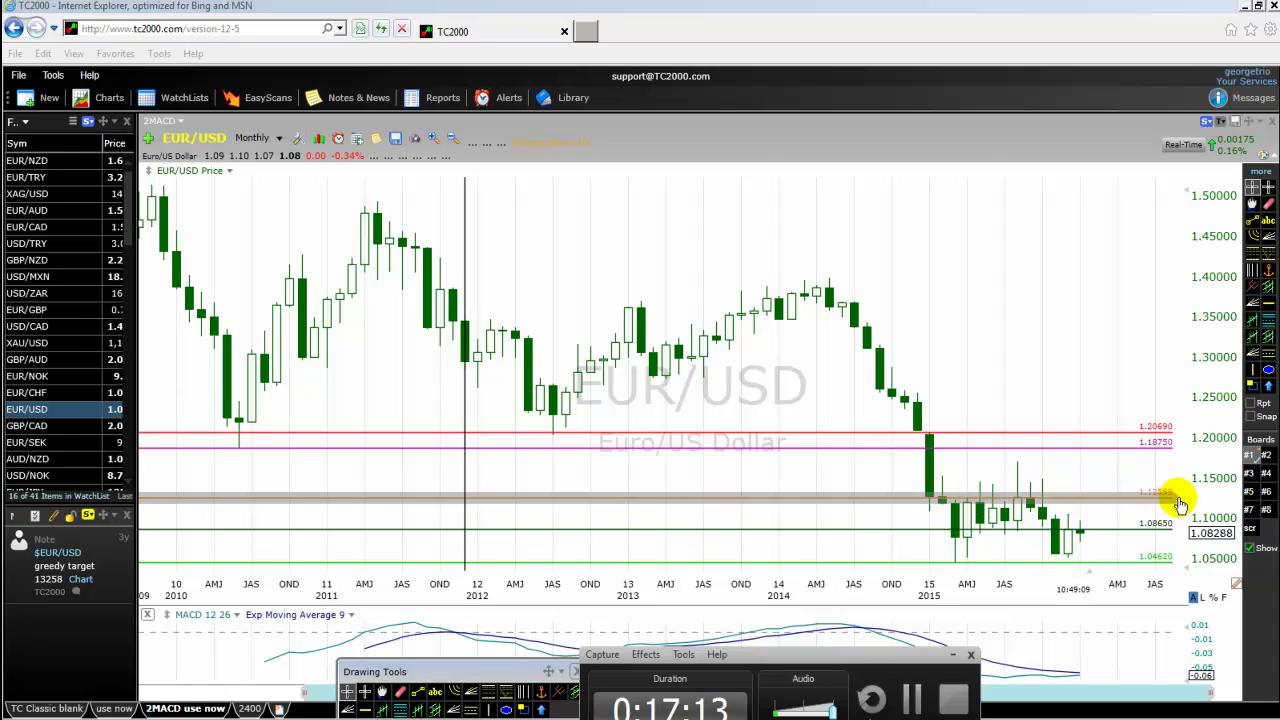
Examine the latest monthly candles against the horizontal levels at 1.12599, 1.08650 and 1.04620.
mouse_move(1151, 503)
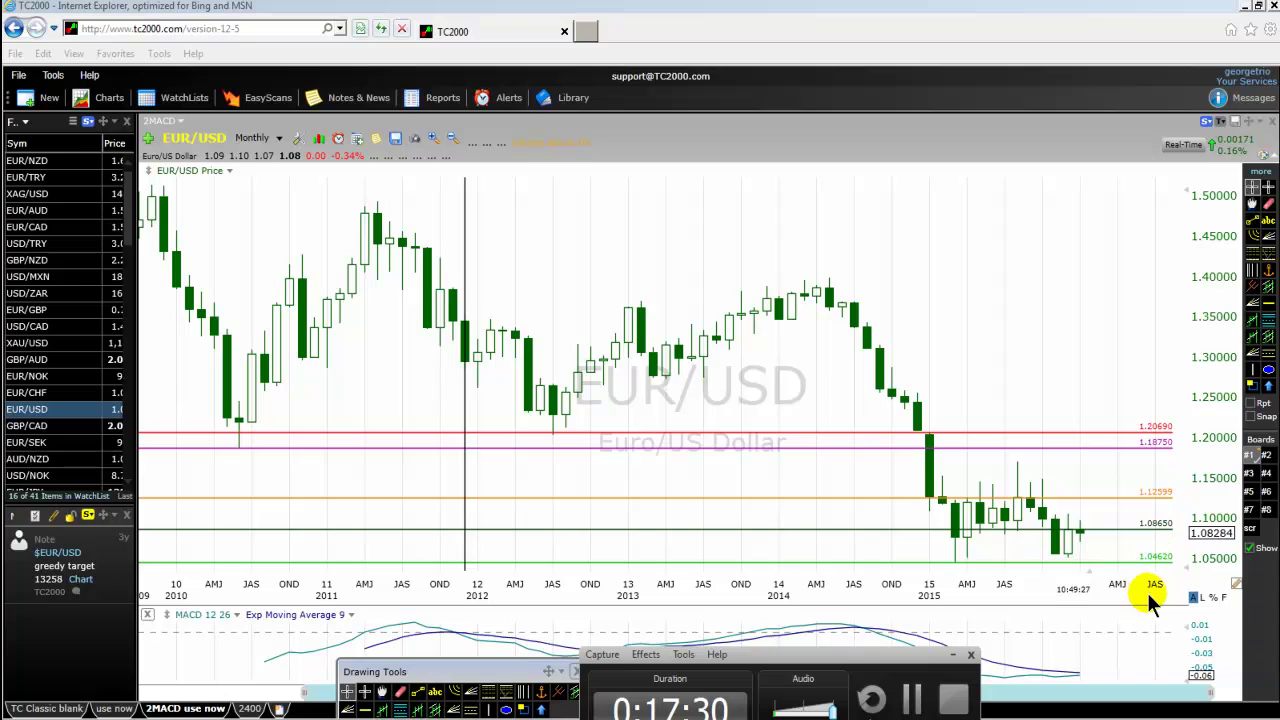
left_click(1078, 530)
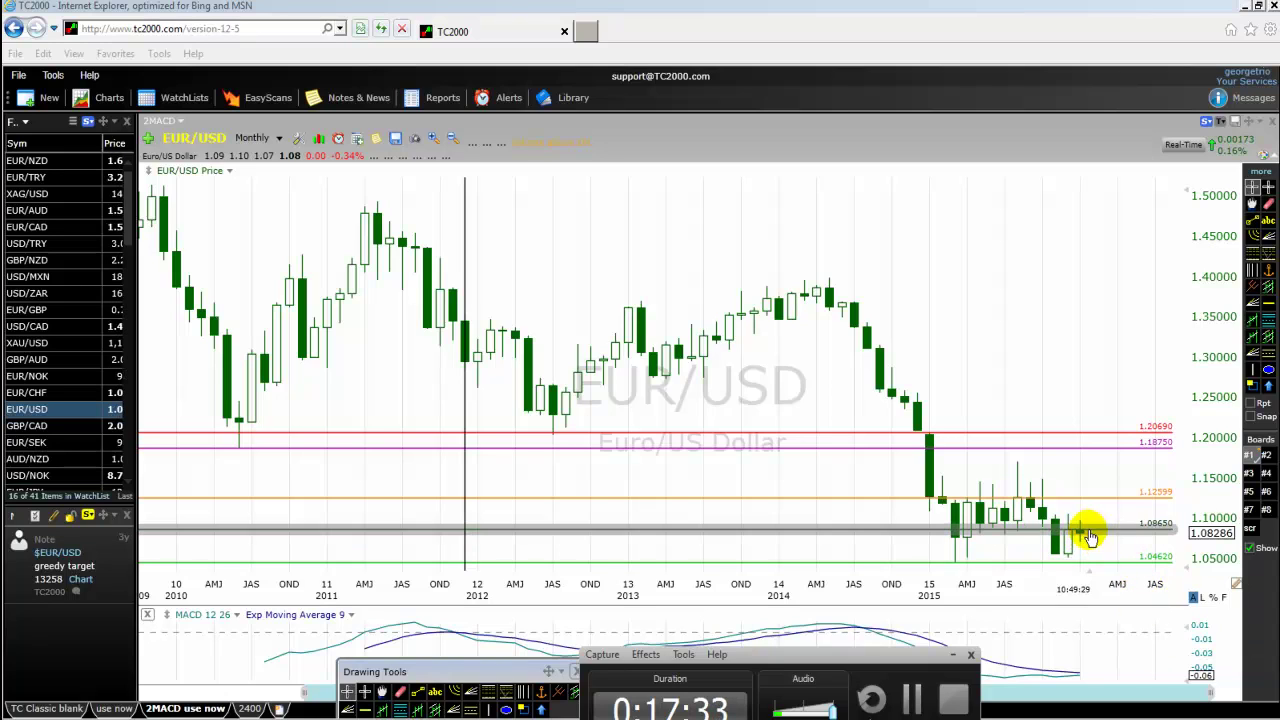
mouse_move(1157, 530)
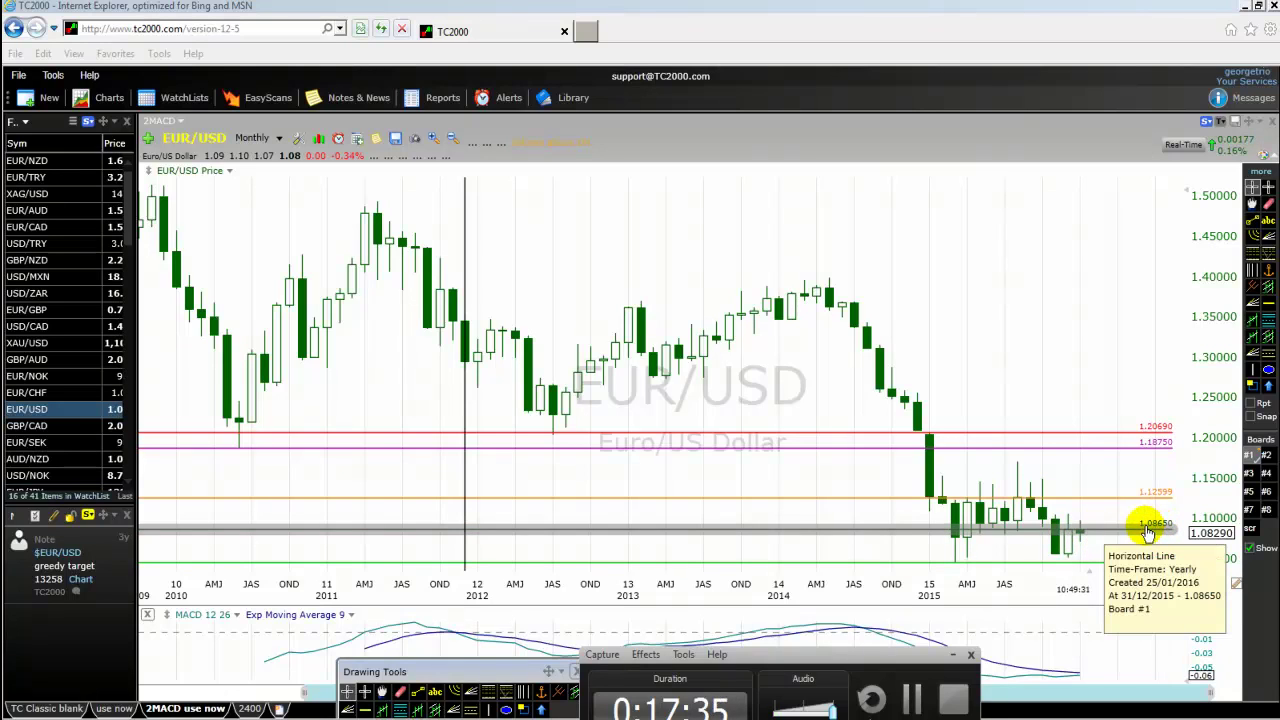
left_click_drag(1160, 533, 1152, 563)
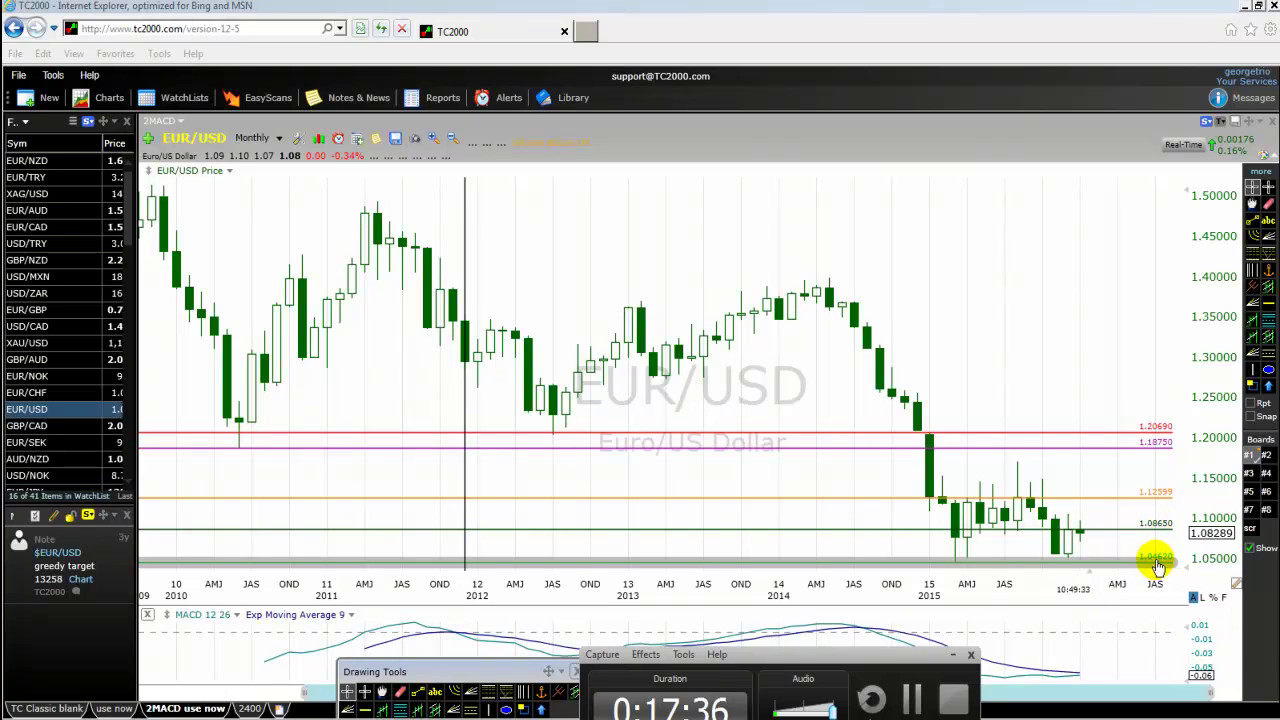
left_click(1083, 530)
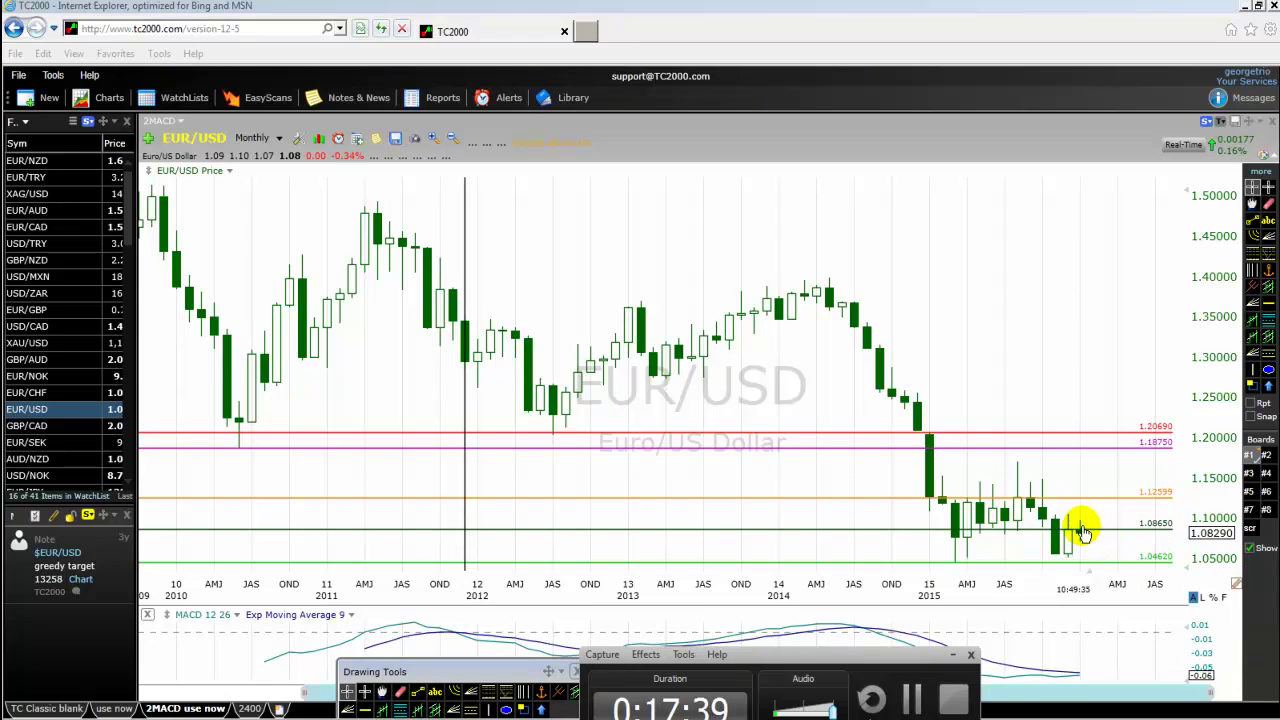
left_click(1084, 531)
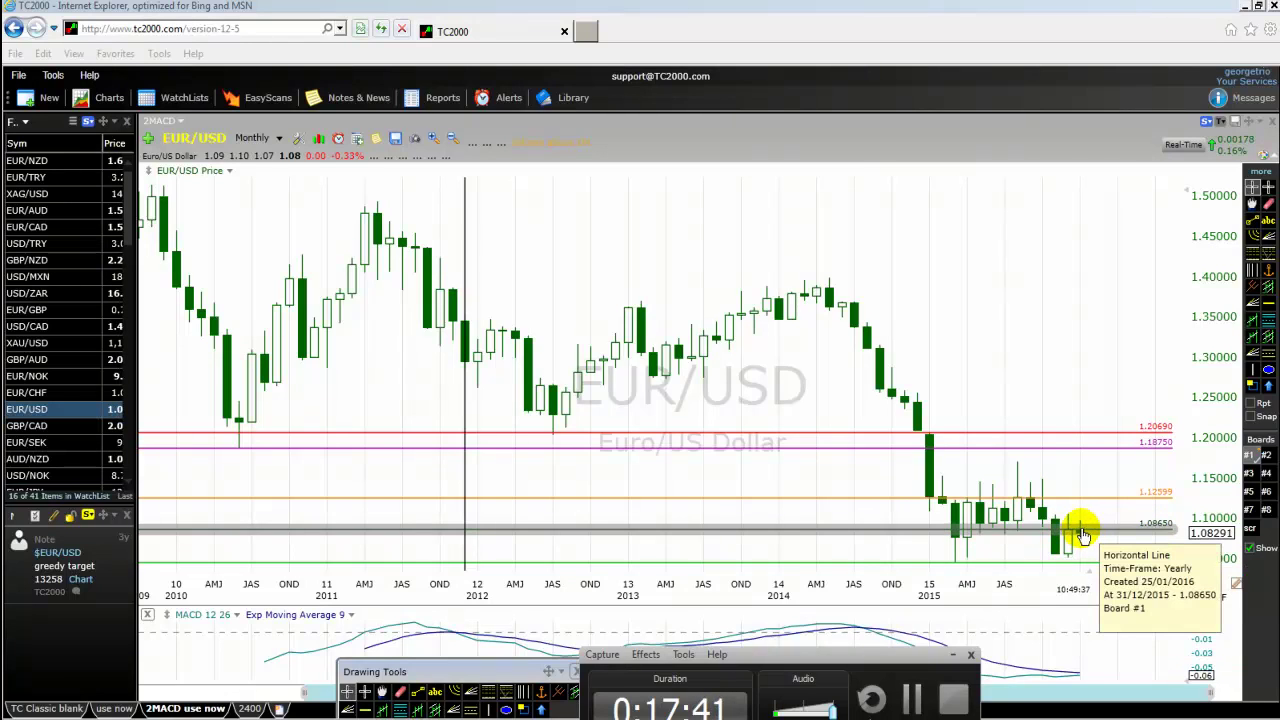
left_click(1150, 497)
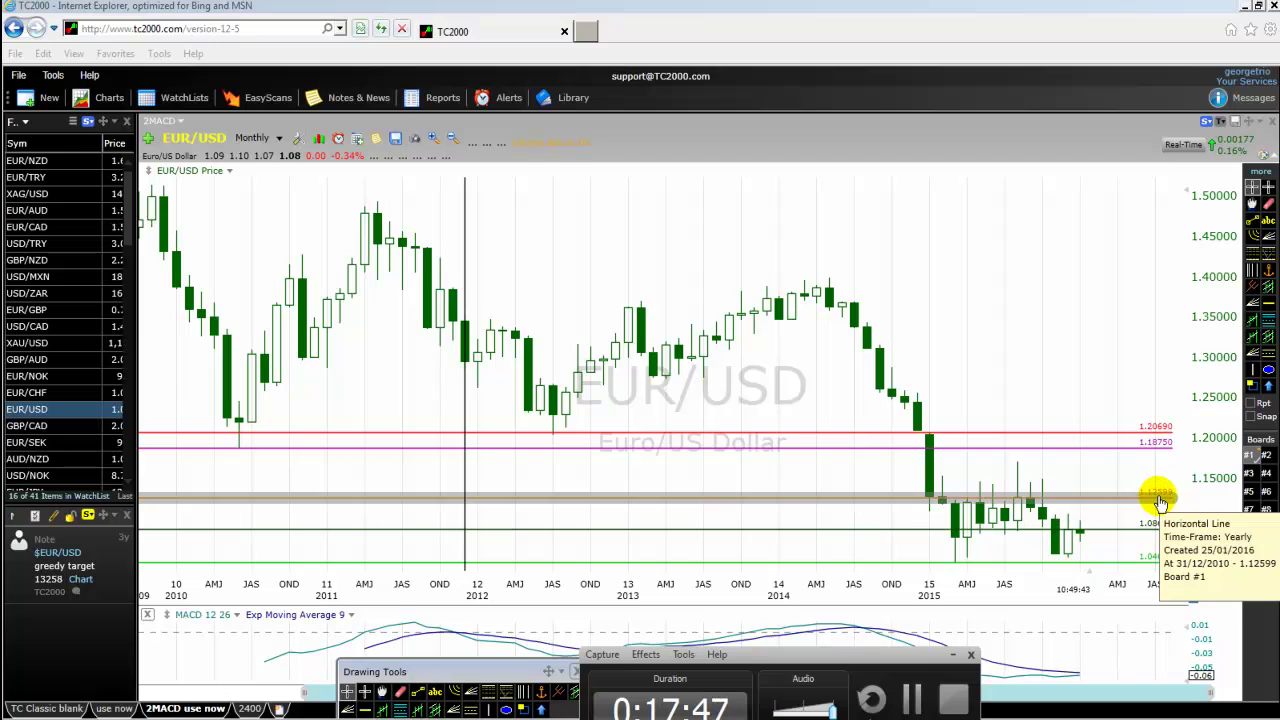
left_click(1072, 535)
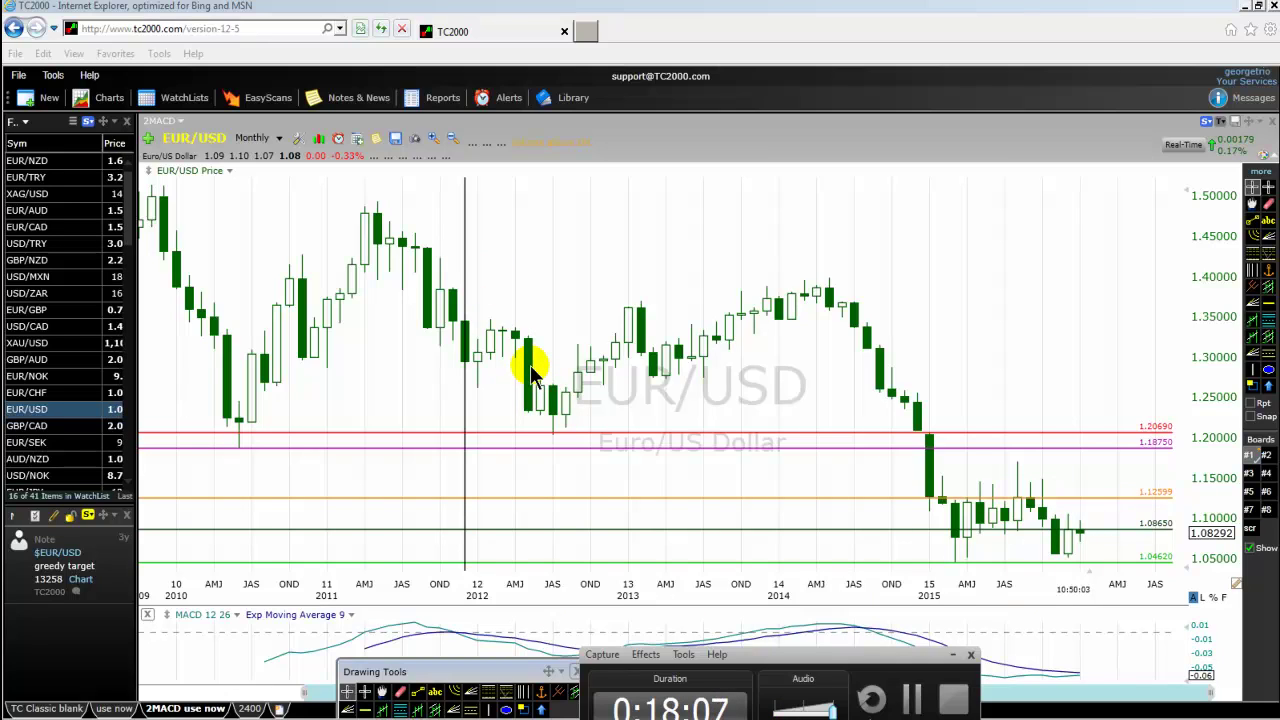
Switch the chart to the weekly time frame, followed by the daily time frame.
left_click(280, 139)
left_click(300, 403)
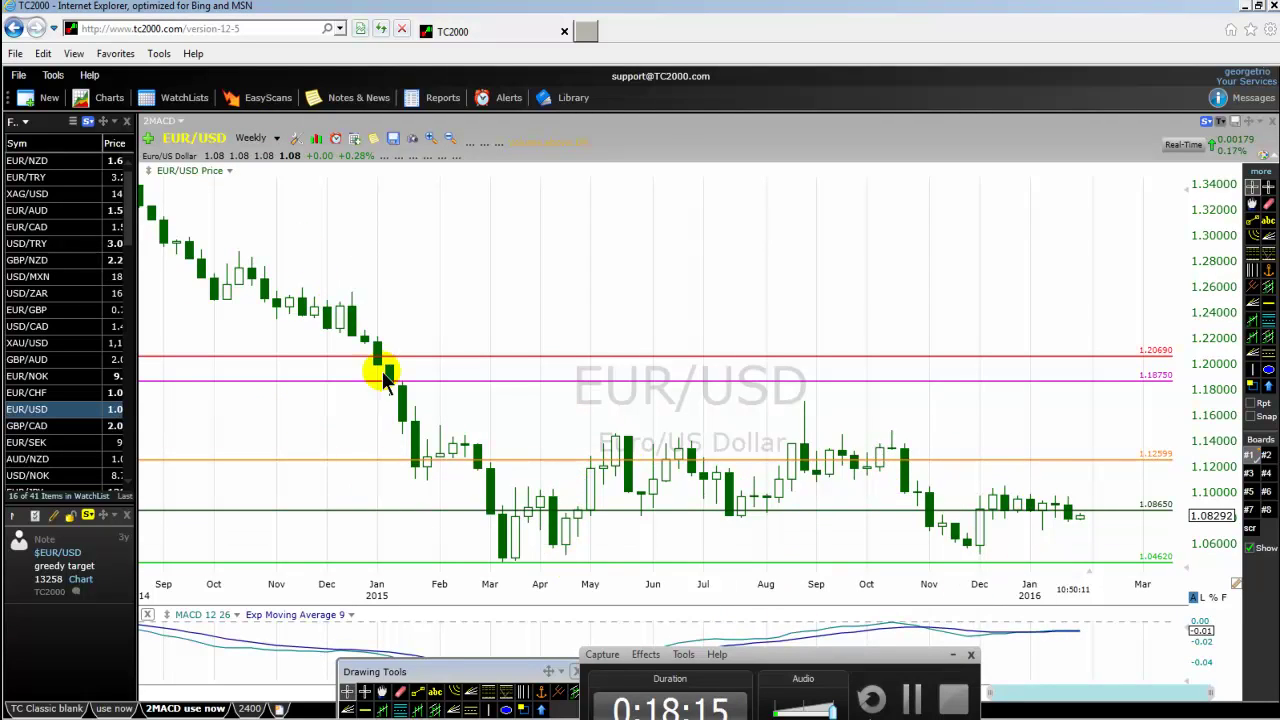
left_click(278, 139)
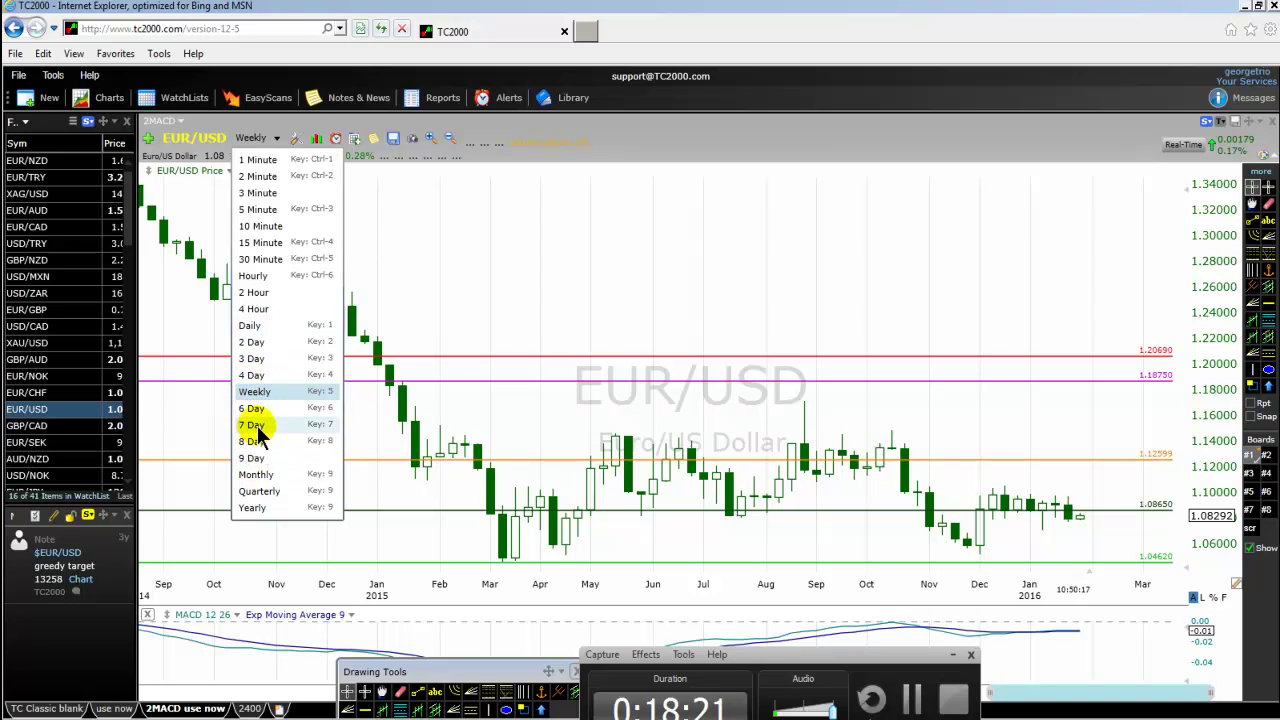
left_click(256, 326)
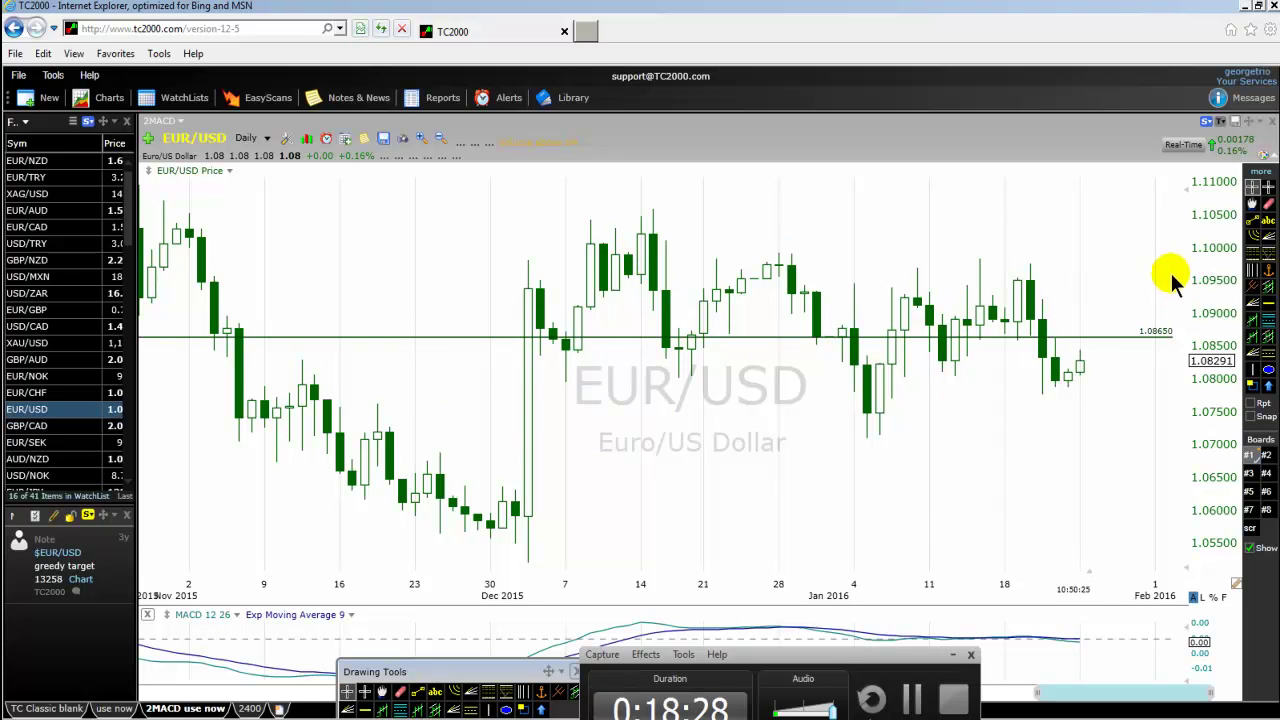
Measure the daily price range around 14–15 December 2015 from about 1.098 down to about 1.075.
left_click(640, 262)
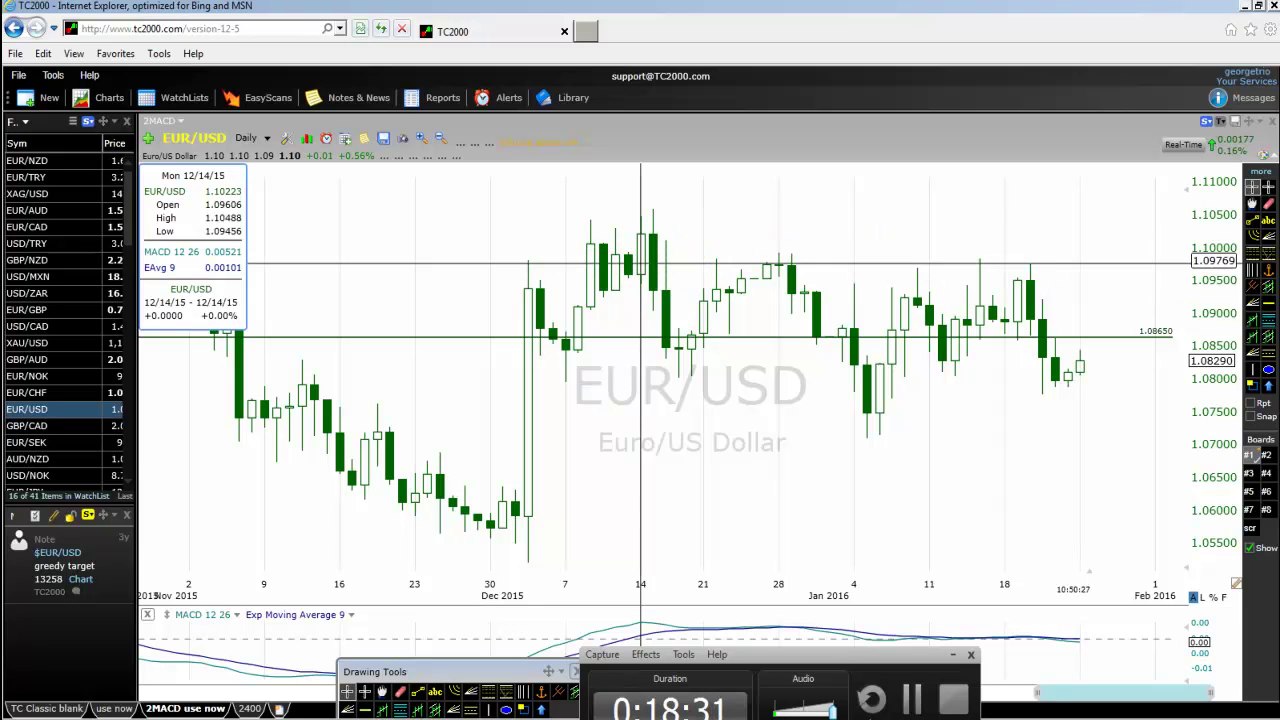
left_click_drag(640, 262, 653, 410)
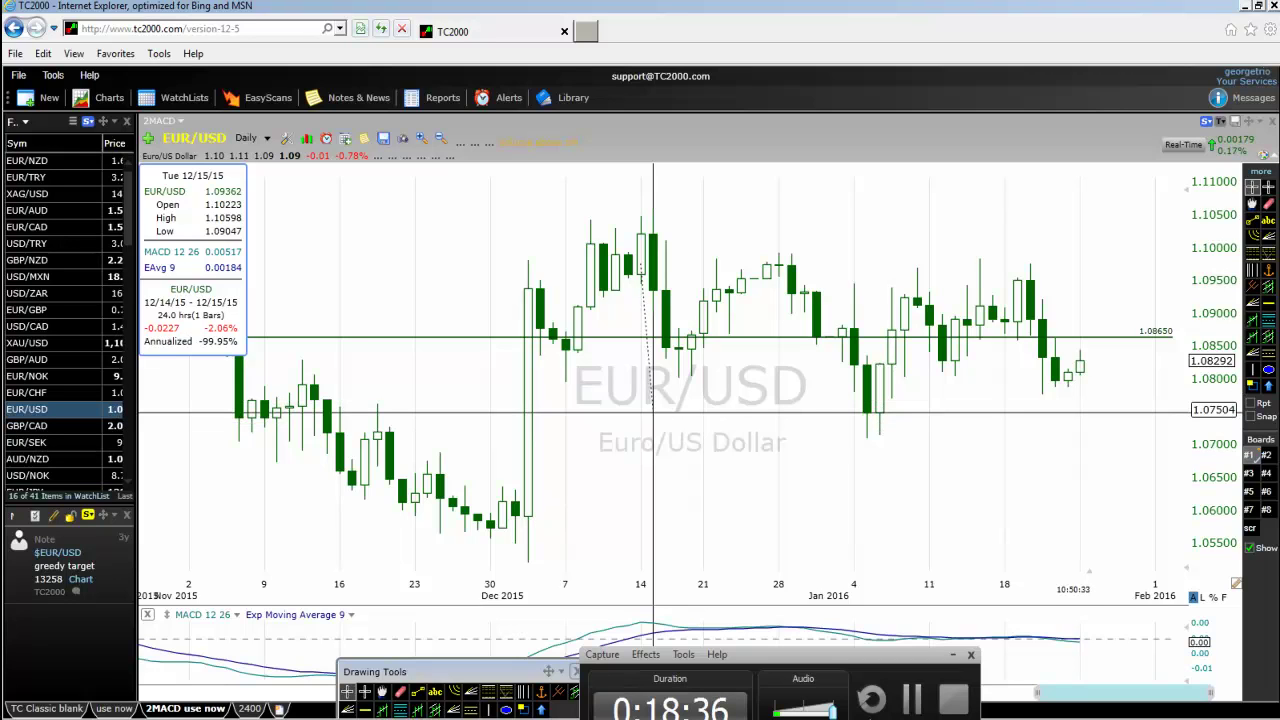
left_click_drag(653, 410, 741, 405)
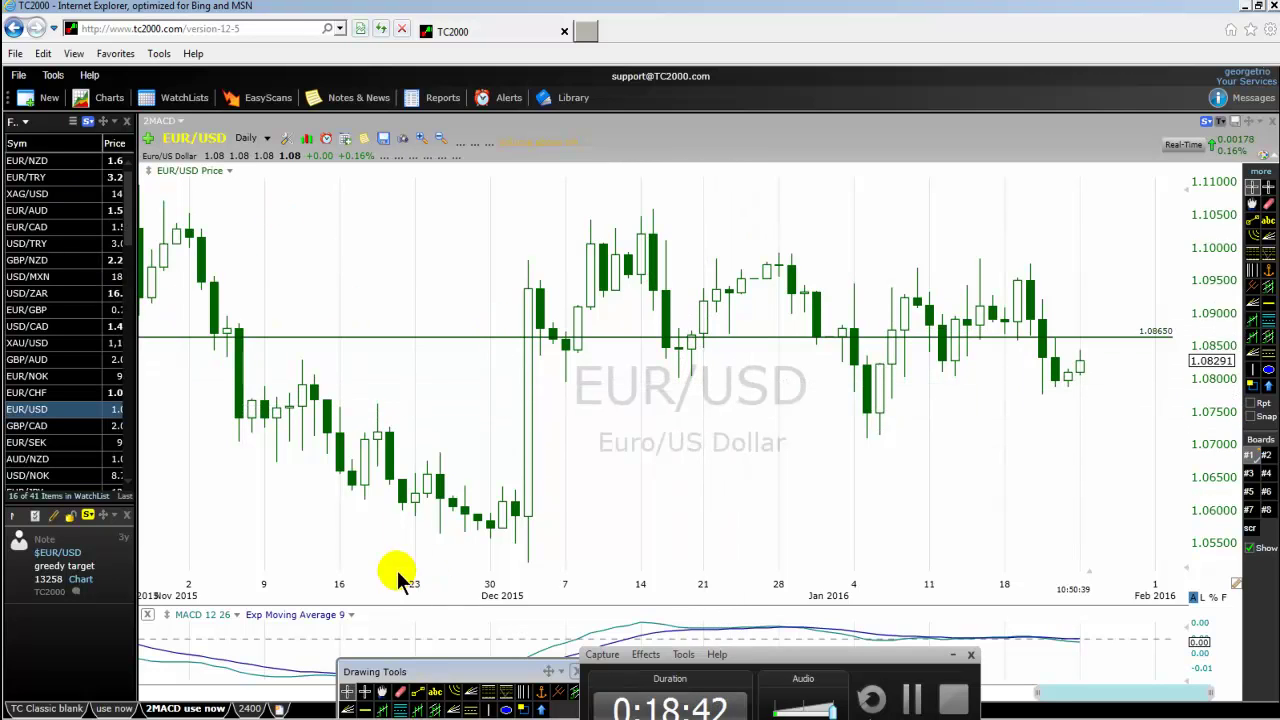